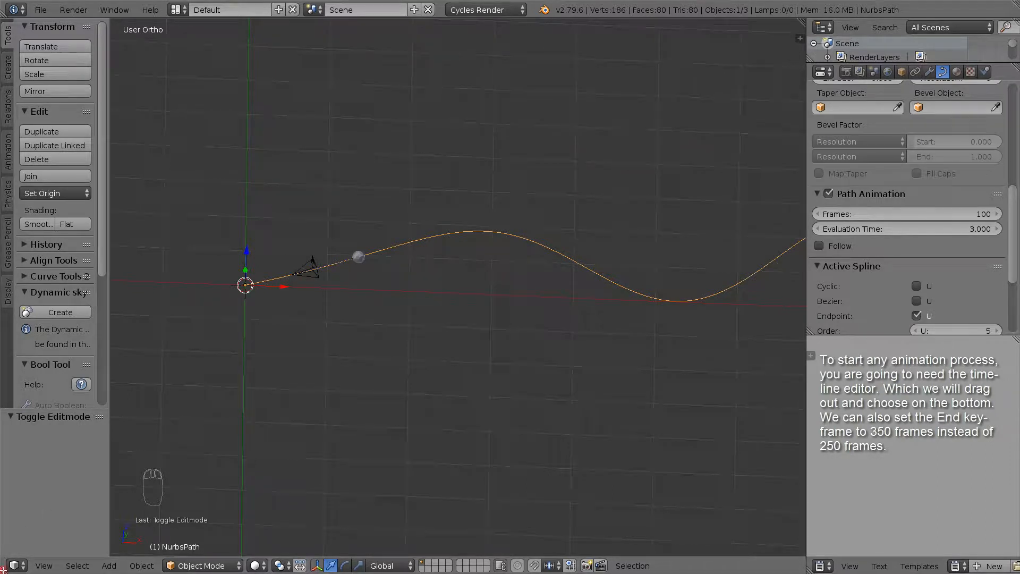
- Split off a strip below the 3D view, make it a Timeline editor, and enlarge it slightly
{"action": "left_click_drag", "start_coordinate": [4, 568], "coordinate": [8, 514]}
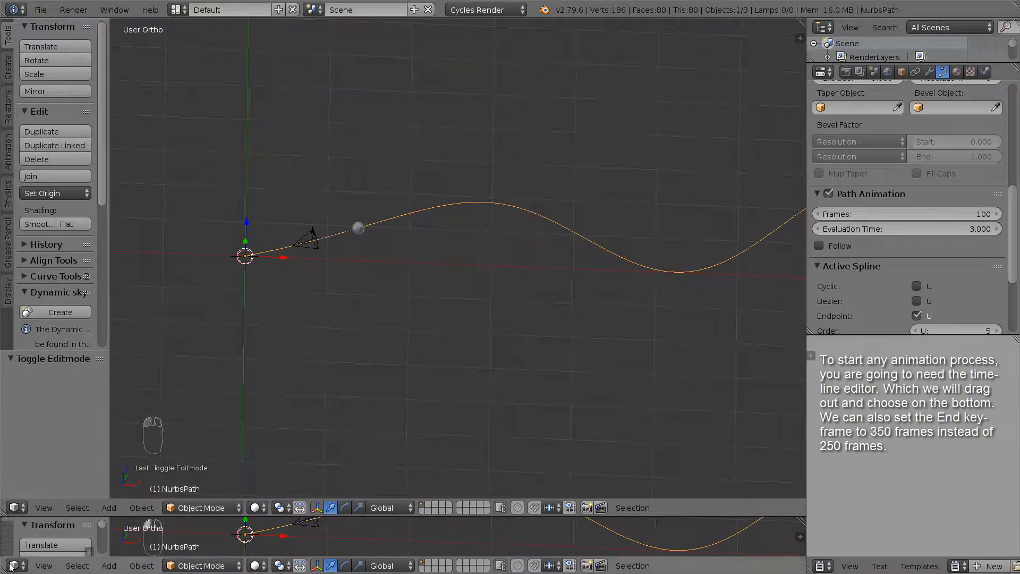
{"action": "left_click", "coordinate": [12, 566]}
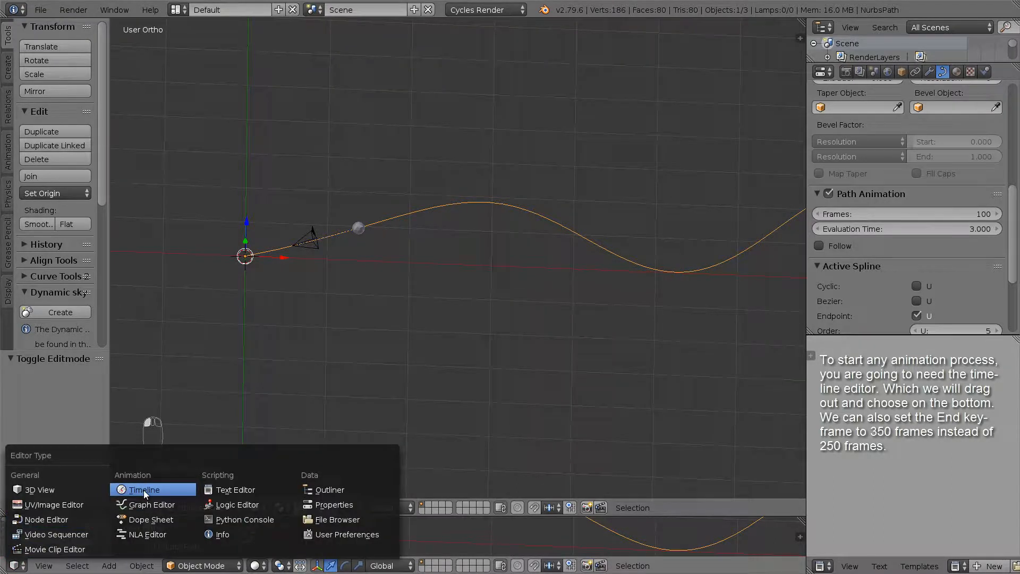
{"action": "left_click", "coordinate": [144, 490]}
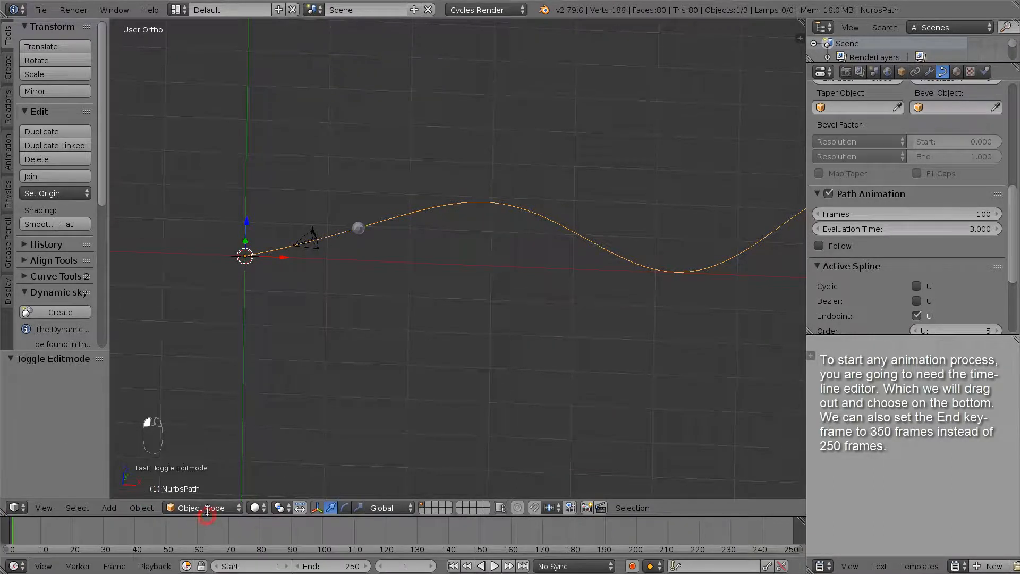
{"action": "left_click_drag", "start_coordinate": [207, 511], "coordinate": [207, 500]}
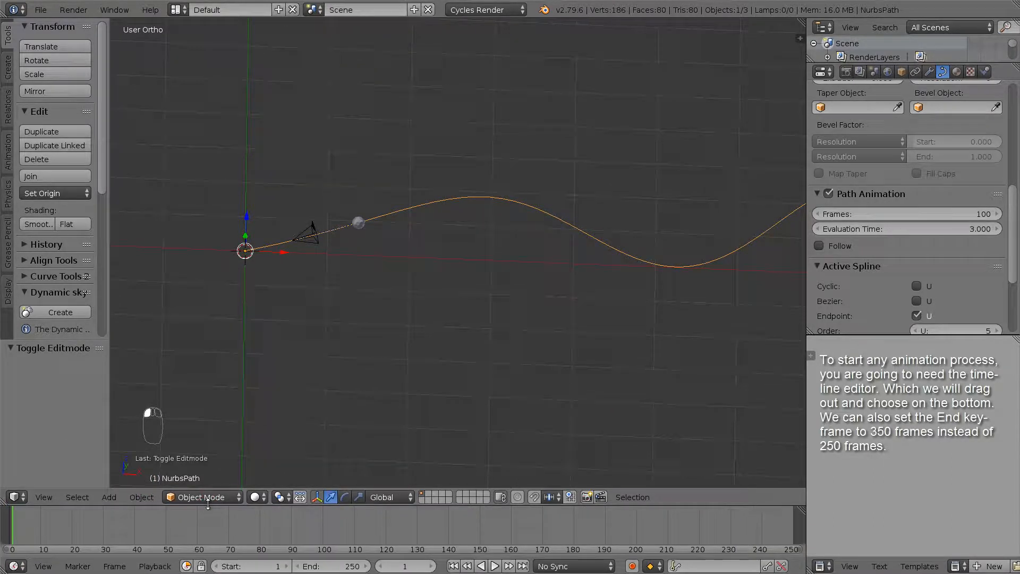
- Set the animation's end frame to 350 and fit the whole frame range in the timeline
{"action": "left_click", "coordinate": [349, 566]}
{"action": "type", "text": "350"}
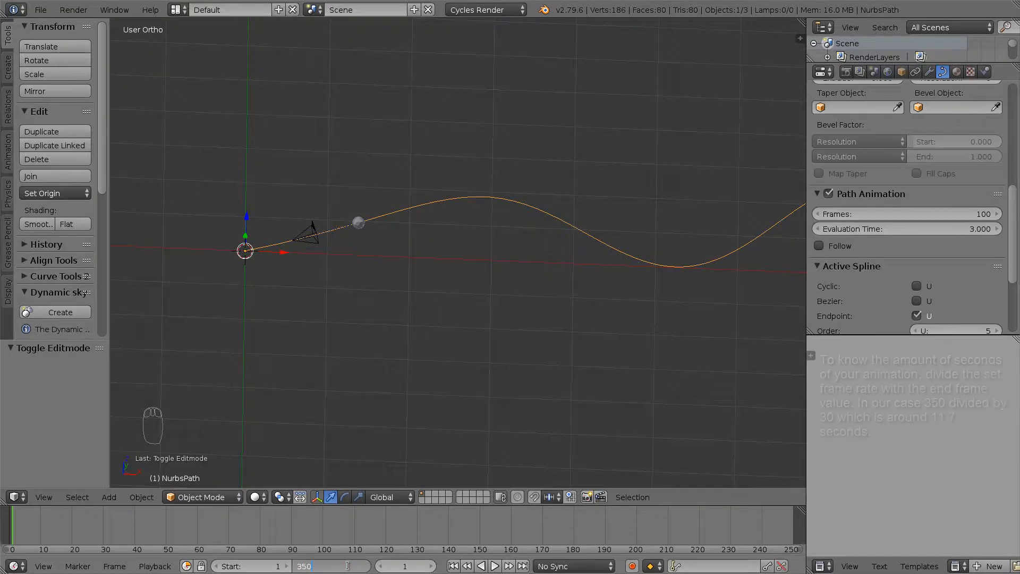
{"action": "key", "text": "Return"}
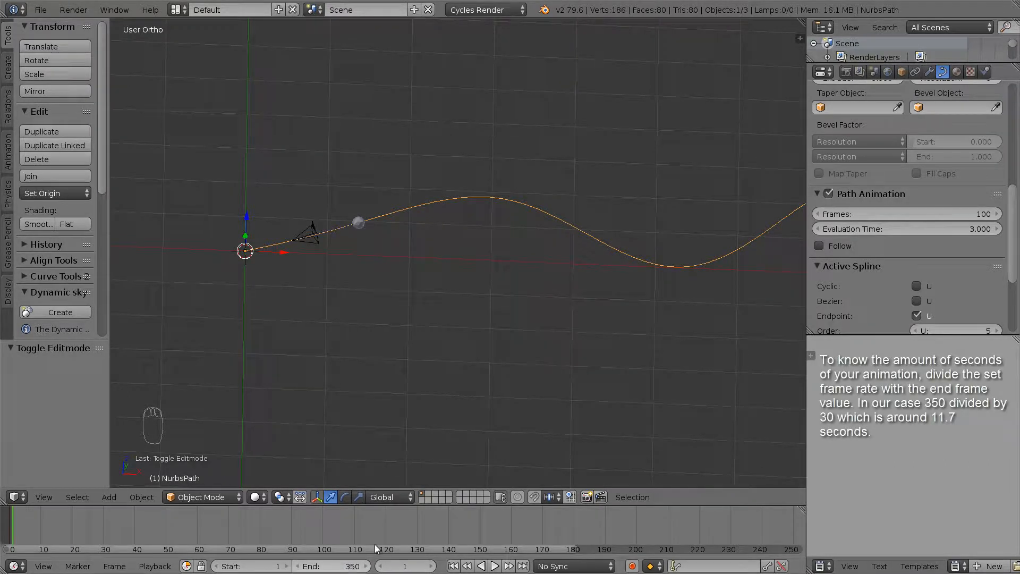
{"action": "scroll", "coordinate": [375, 542], "scroll_direction": "down", "scroll_amount": 4}
{"action": "middle_click_drag", "start_coordinate": [454, 530], "coordinate": [391, 530]}
{"action": "scroll", "coordinate": [377, 530], "scroll_direction": "down", "scroll_amount": 3}
{"action": "scroll", "coordinate": [393, 527], "scroll_direction": "up", "scroll_amount": 2}
{"action": "scroll", "coordinate": [394, 527], "scroll_direction": "up", "scroll_amount": 1}
{"action": "scroll", "coordinate": [394, 527], "scroll_direction": "down", "scroll_amount": 1}
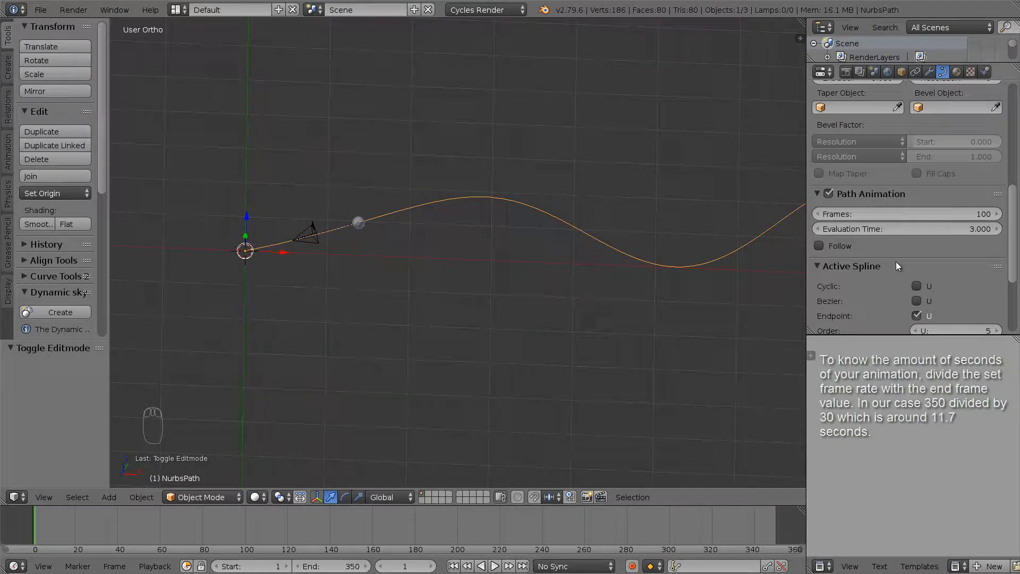
- Set the path's Evaluation Time to 0 and keyframe it at frame 1
{"action": "left_click", "coordinate": [976, 227]}
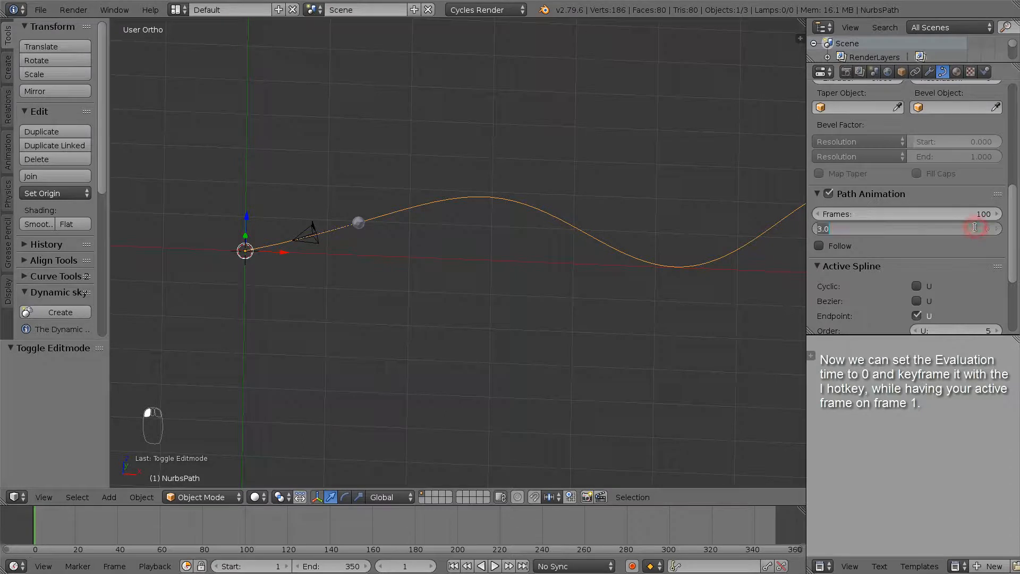
{"action": "type", "text": "0"}
{"action": "key", "text": "Return"}
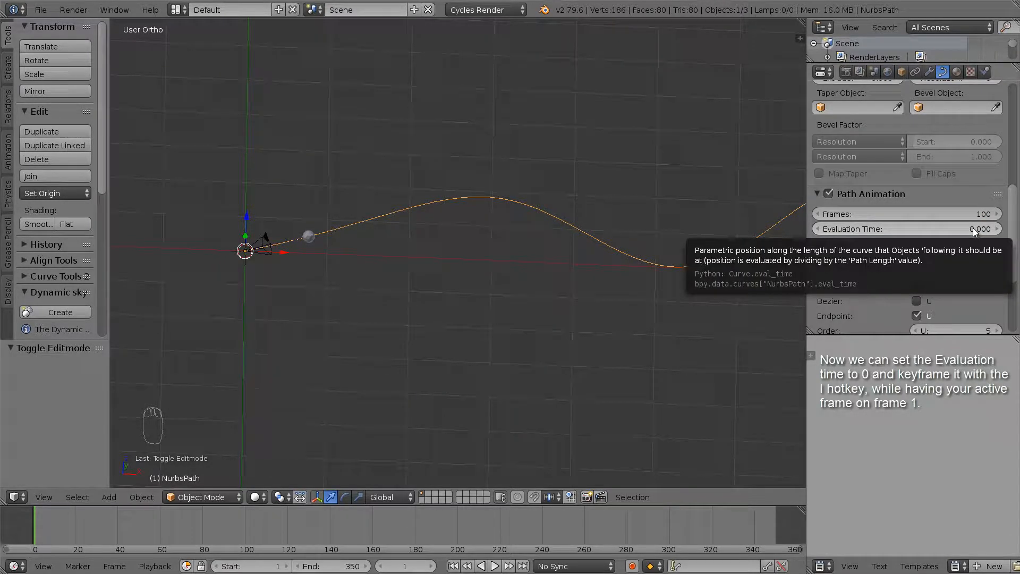
{"action": "key", "text": "i"}
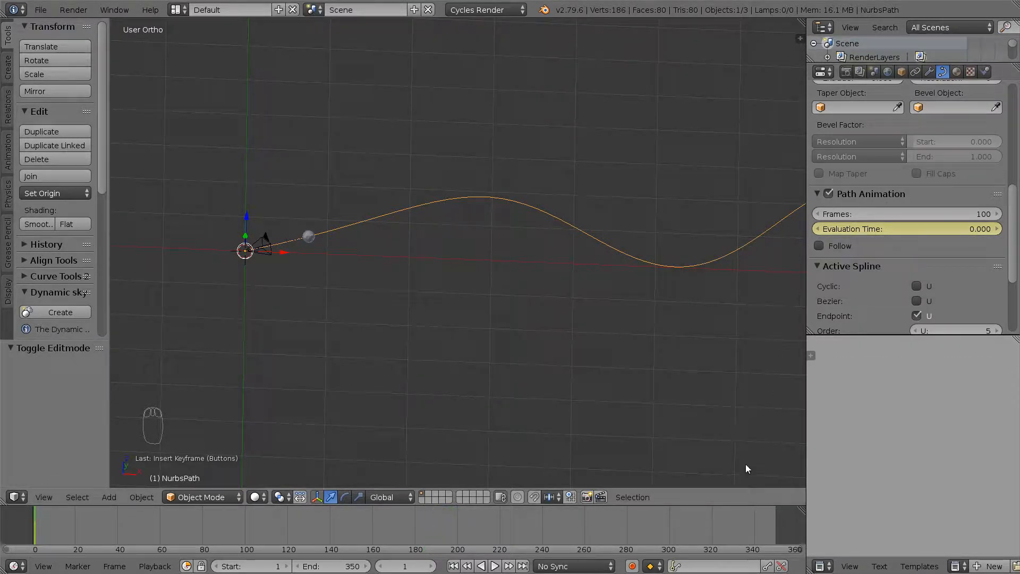
- Go to frame 350 and raise the path's Evaluation Time to about 95.2
{"action": "left_click", "coordinate": [777, 525]}
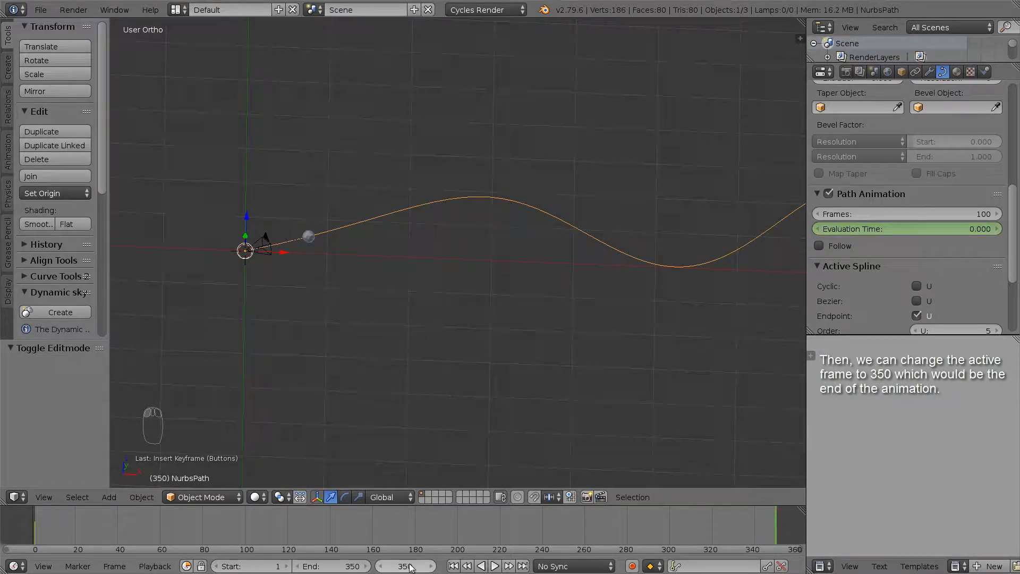
{"action": "middle_click_drag", "start_coordinate": [339, 264], "coordinate": [566, 293]}
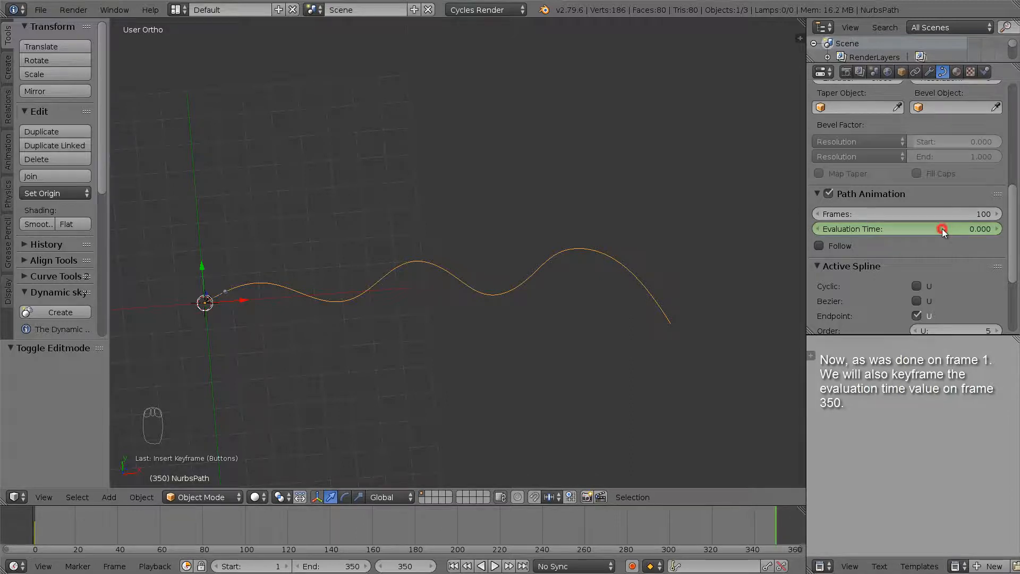
{"action": "left_click_drag", "start_coordinate": [942, 228], "coordinate": [88, 222]}
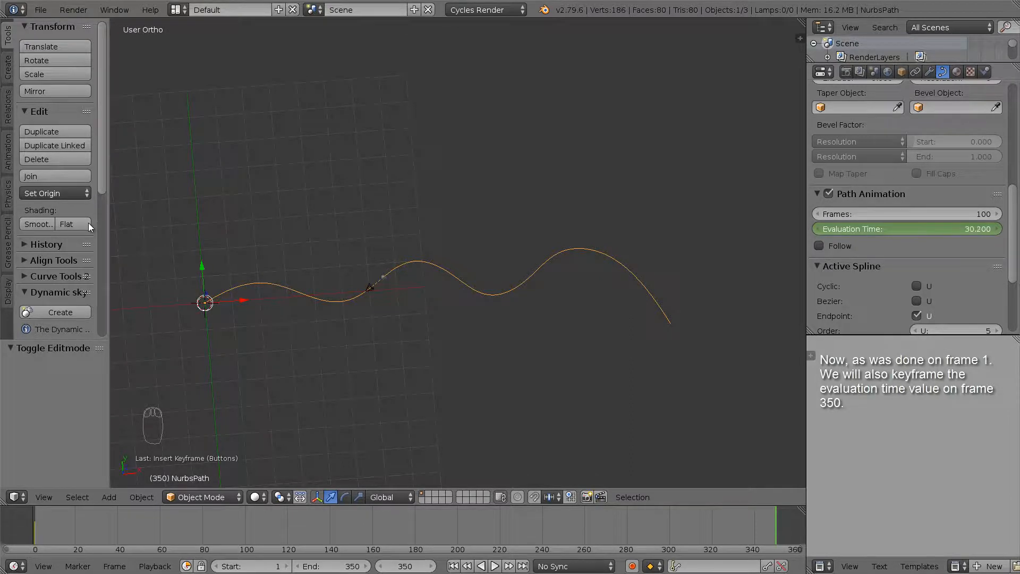
{"action": "left_click_drag", "start_coordinate": [192, 226], "coordinate": [434, 230]}
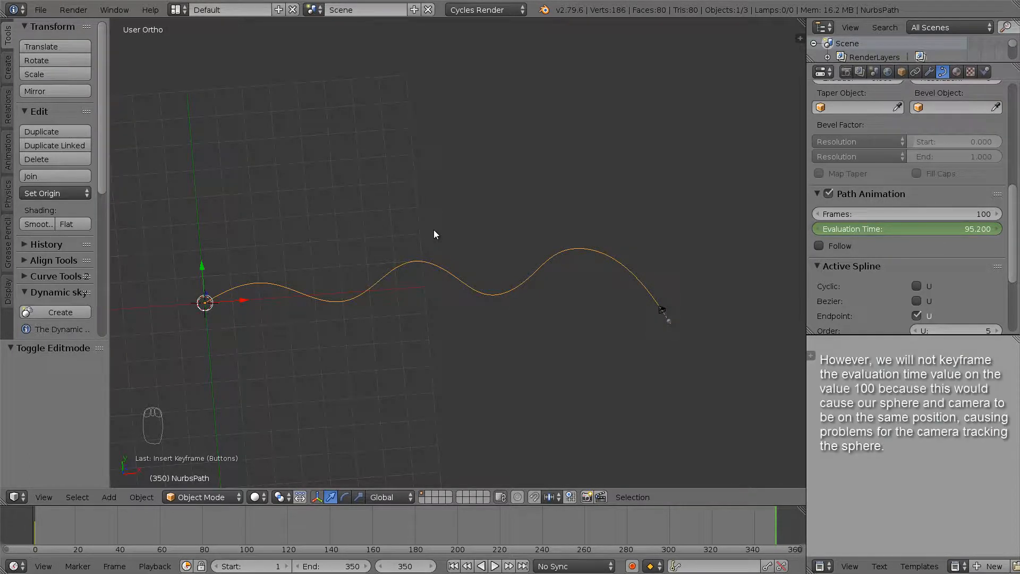
- Try an Evaluation Time of 99.8, then lower it to about 94.7 to compare the camera and sphere positions
{"action": "mouse_move", "coordinate": [942, 228]}
{"action": "left_mouse_down"}
{"action": "mouse_move", "coordinate": [973, 240]}
{"action": "mouse_move", "coordinate": [932, 231]}
{"action": "left_mouse_up"}
{"action": "scroll", "coordinate": [669, 325], "scroll_direction": "up", "scroll_amount": 5}
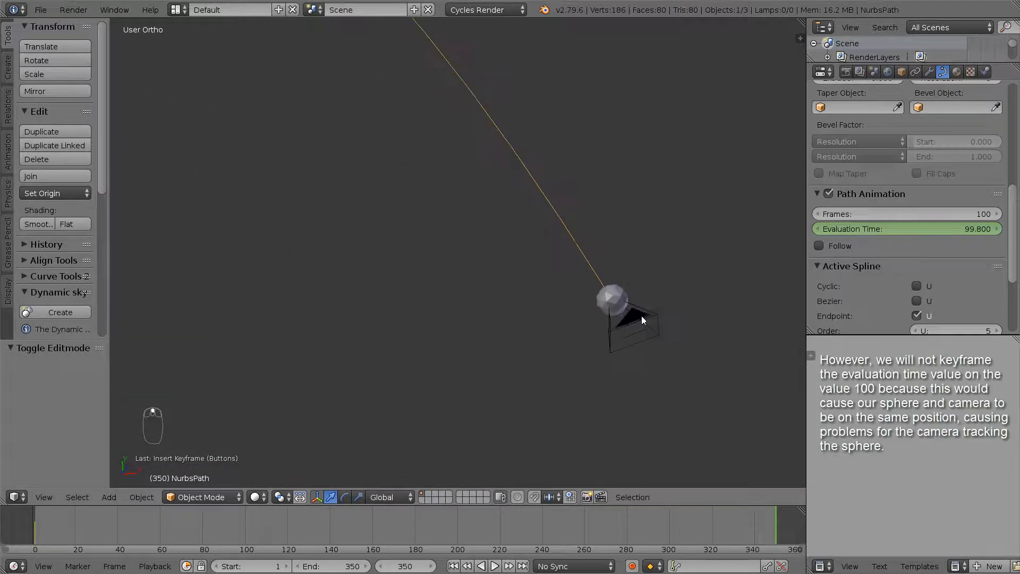
{"action": "scroll", "coordinate": [642, 319], "scroll_direction": "up", "scroll_amount": 2}
{"action": "left_click_drag", "start_coordinate": [977, 228], "coordinate": [954, 235]}
{"action": "scroll", "coordinate": [640, 232], "scroll_direction": "down", "scroll_amount": 4}
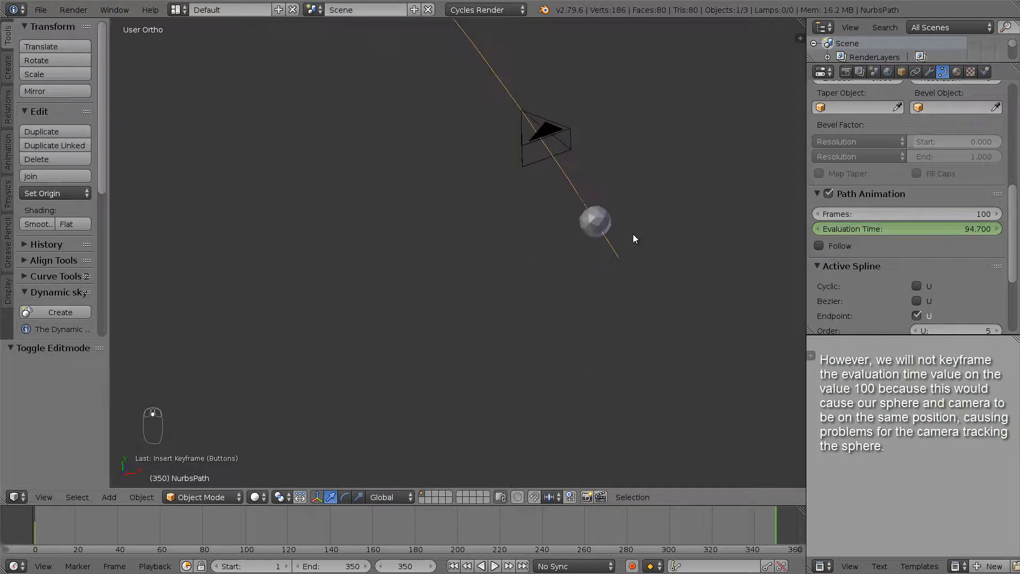
{"action": "scroll", "coordinate": [649, 239], "scroll_direction": "down", "scroll_amount": 3}
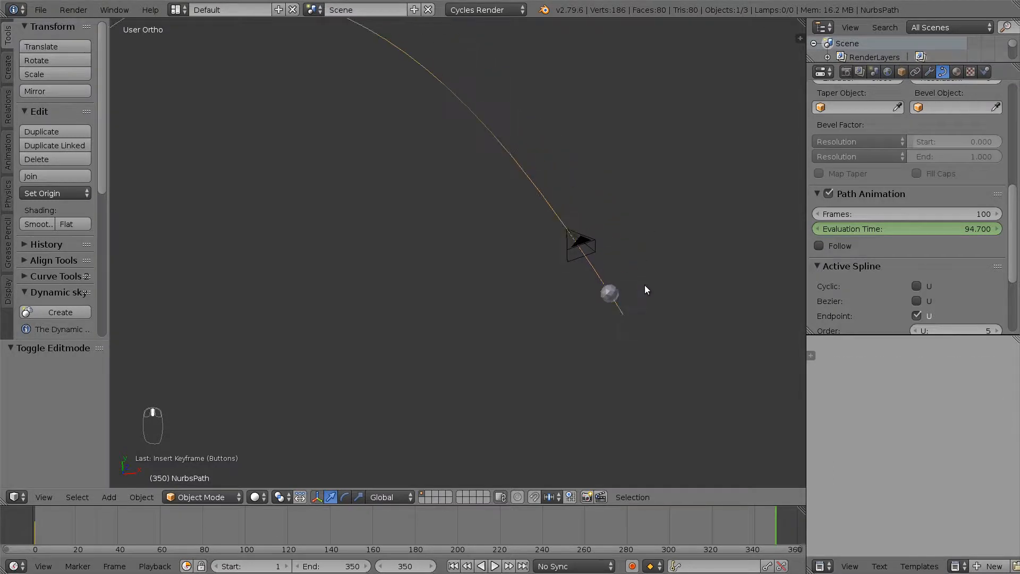
- Set the path's Evaluation Time to 95 and keyframe it at frame 350
{"action": "left_click", "coordinate": [969, 230]}
{"action": "mouse_move", "coordinate": [969, 229]}
{"action": "left_mouse_down"}
{"action": "mouse_move", "coordinate": [958, 228]}
{"action": "mouse_move", "coordinate": [971, 231]}
{"action": "left_mouse_up"}
{"action": "left_click", "coordinate": [969, 229]}
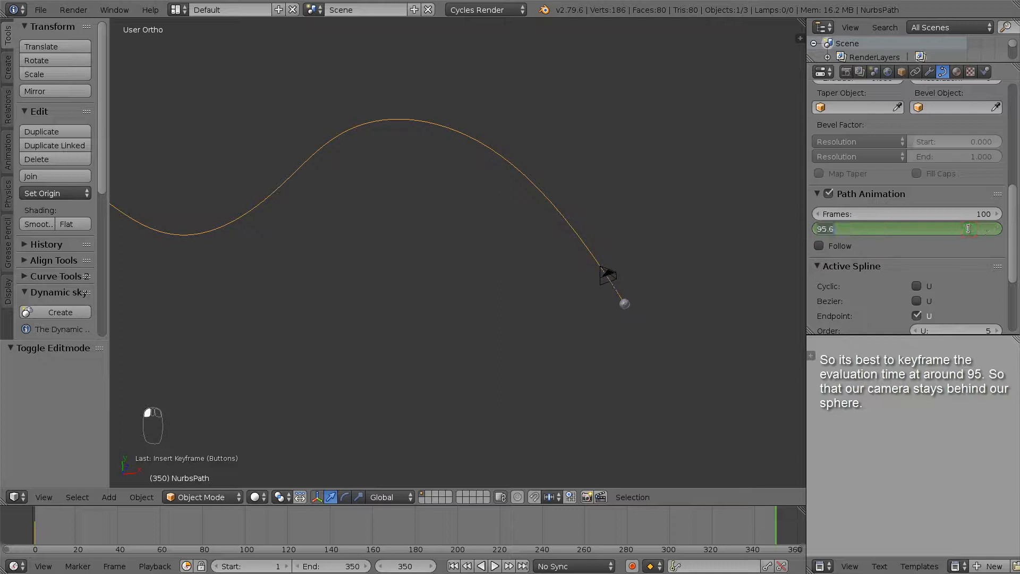
{"action": "type", "text": "9"}
{"action": "key", "text": "Return"}
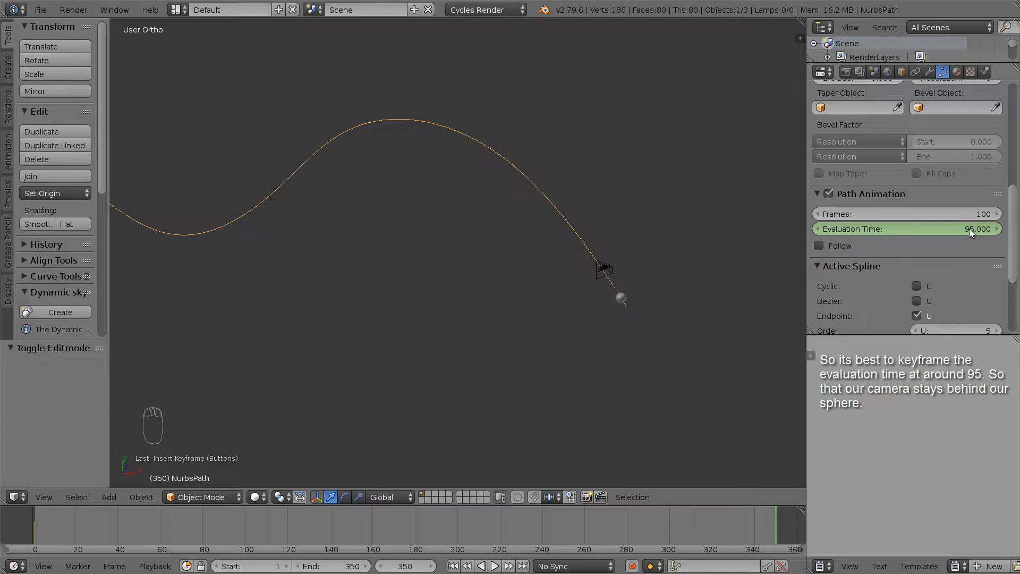
{"action": "key", "text": "i"}
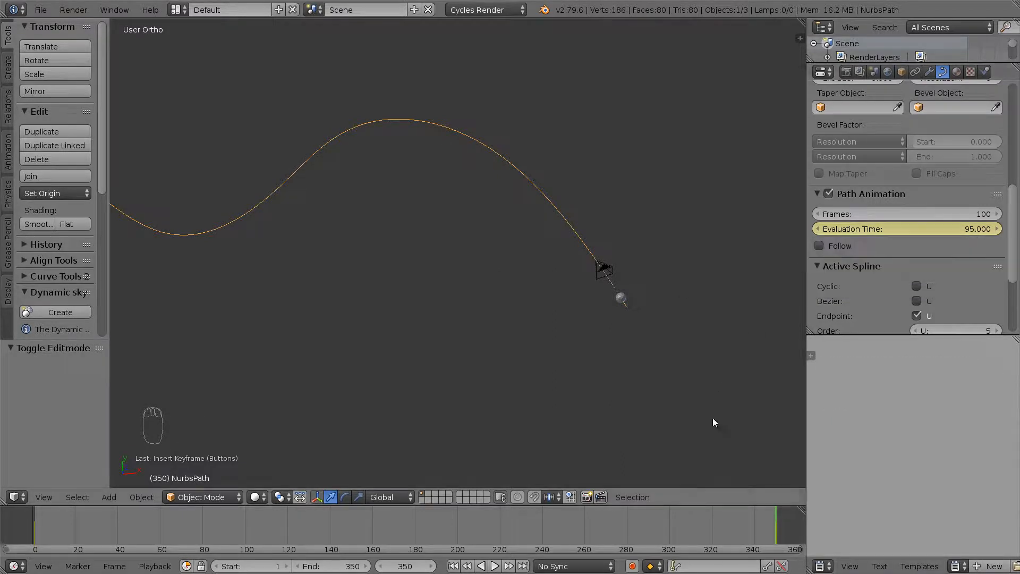
- Scrub the timeline back to frame 294 to preview the camera and sphere moving along the path
{"action": "left_click_drag", "start_coordinate": [767, 518], "coordinate": [657, 507]}
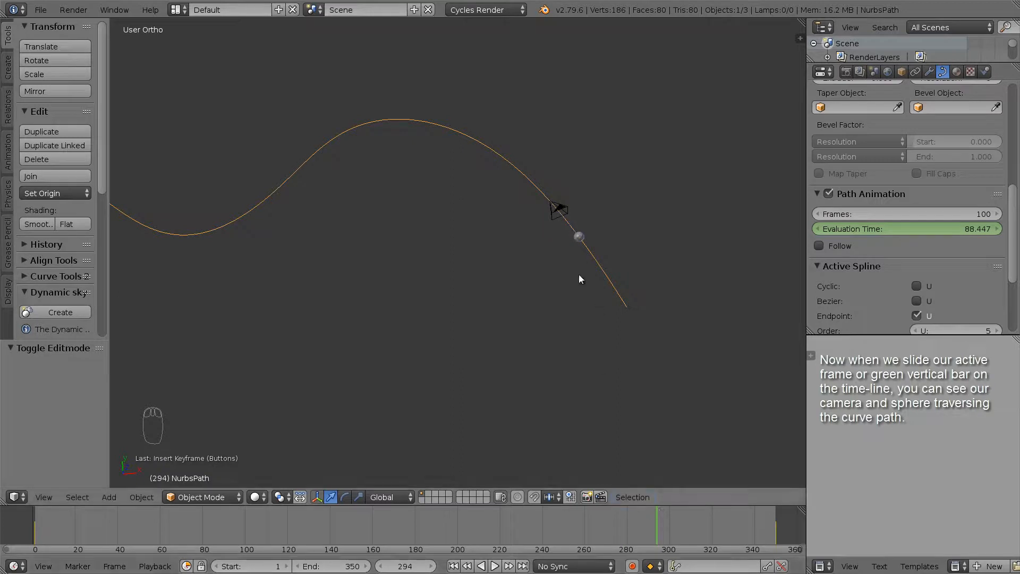
{"action": "middle_click_drag", "start_coordinate": [579, 274], "coordinate": [656, 301]}
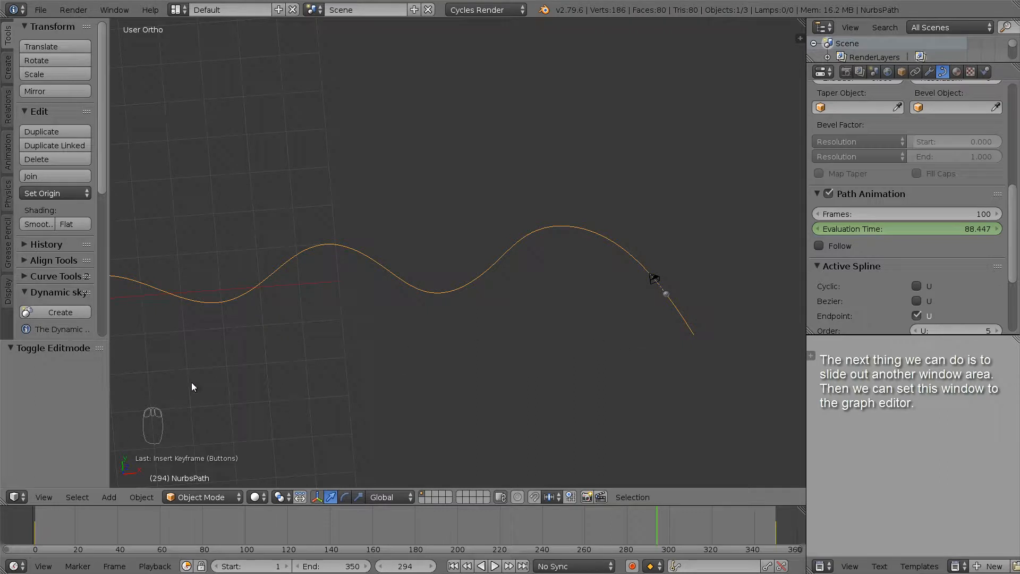
- Split the 3D view vertically and make the new area a Graph Editor
{"action": "left_click_drag", "start_coordinate": [4, 502], "coordinate": [276, 498]}
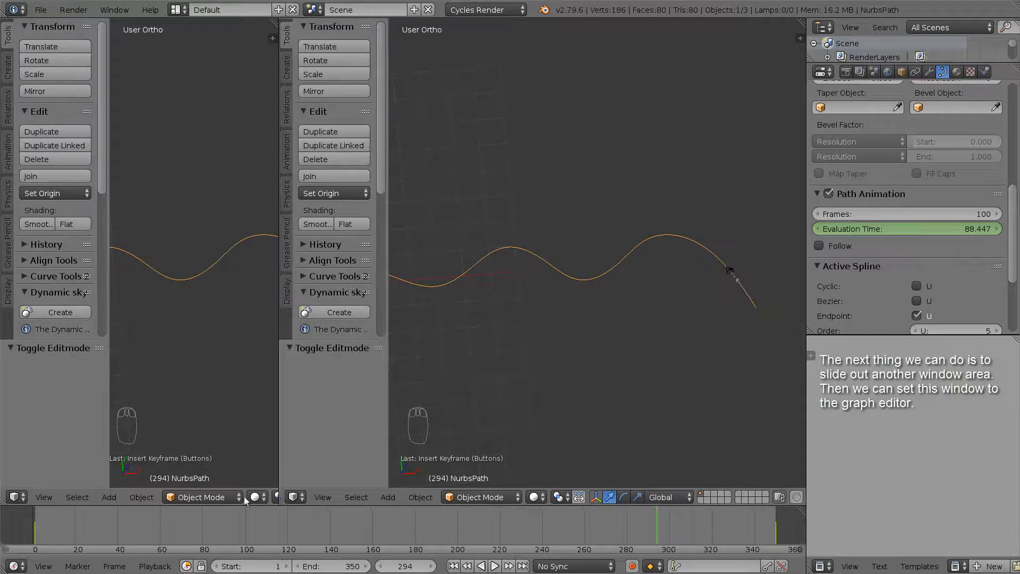
{"action": "left_click", "coordinate": [15, 497]}
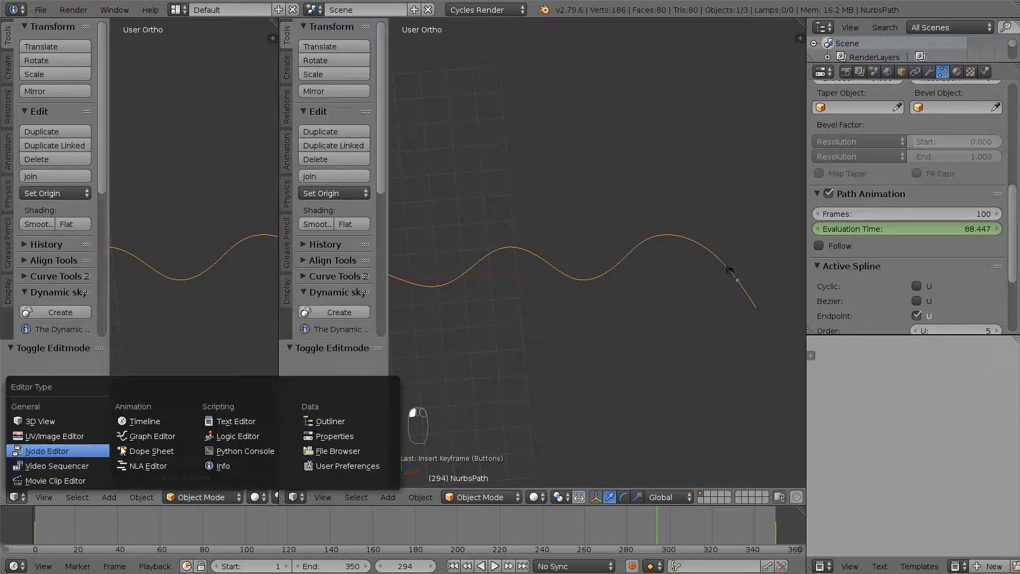
{"action": "left_click", "coordinate": [145, 440]}
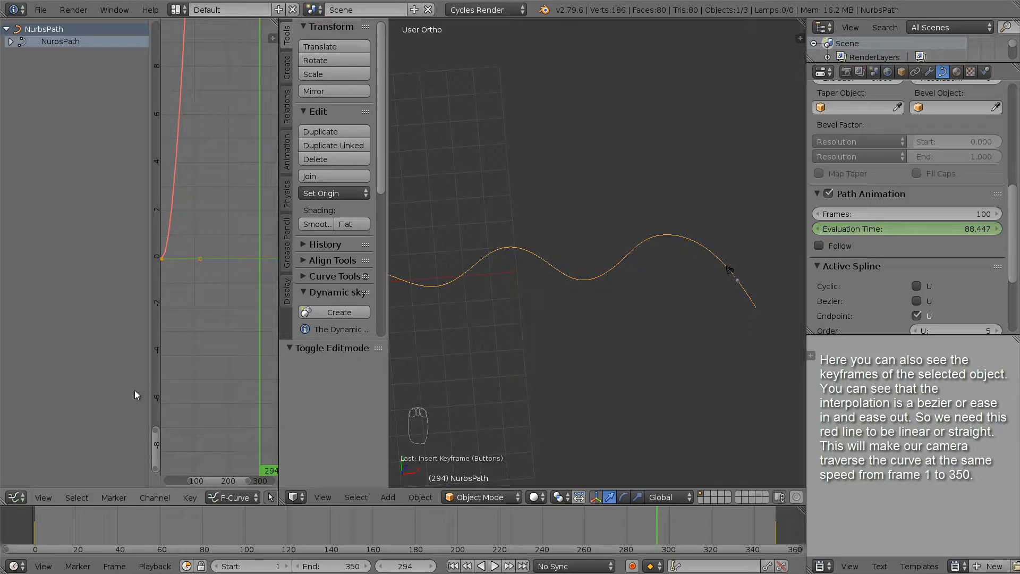
- Expand the NurbsPath channels and examine the whole Evaluation Time curve, toggling its visibility to identify it
{"action": "scroll", "coordinate": [200, 330], "scroll_direction": "down", "scroll_amount": 1}
{"action": "scroll", "coordinate": [201, 330], "scroll_direction": "down", "scroll_amount": 1}
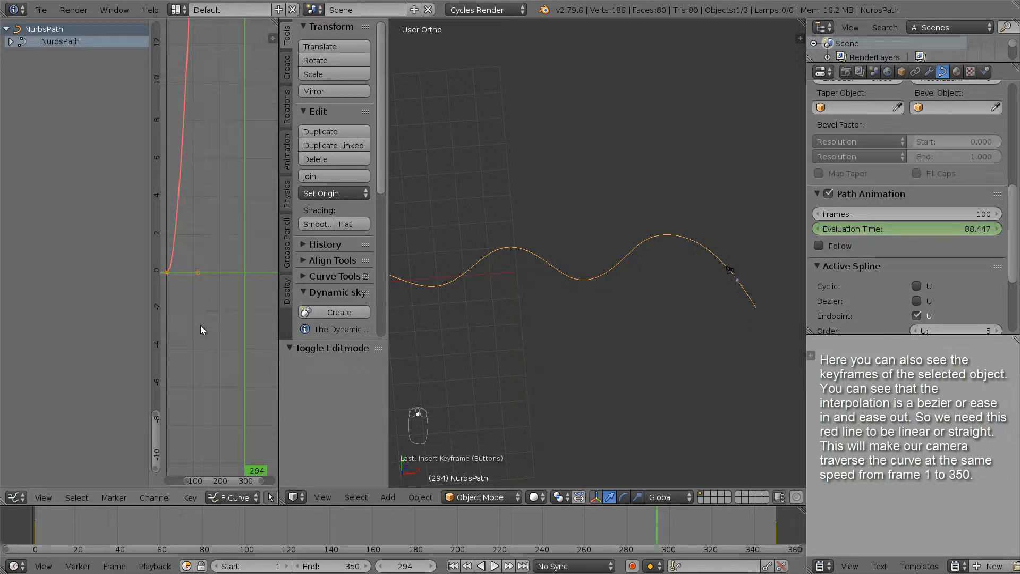
{"action": "scroll", "coordinate": [199, 326], "scroll_direction": "down", "scroll_amount": 4}
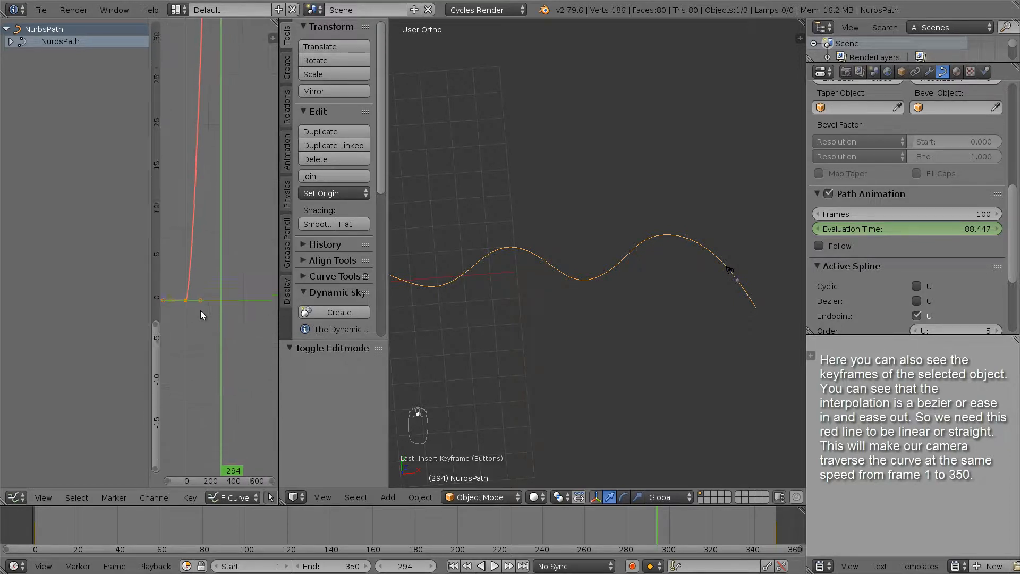
{"action": "middle_click_drag", "start_coordinate": [216, 256], "coordinate": [214, 346]}
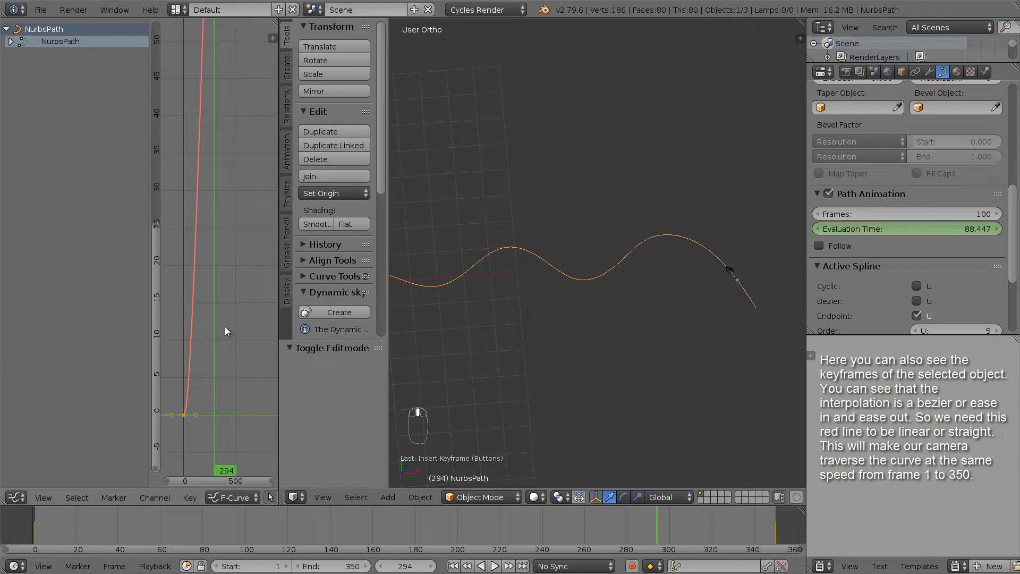
{"action": "left_click", "coordinate": [9, 43]}
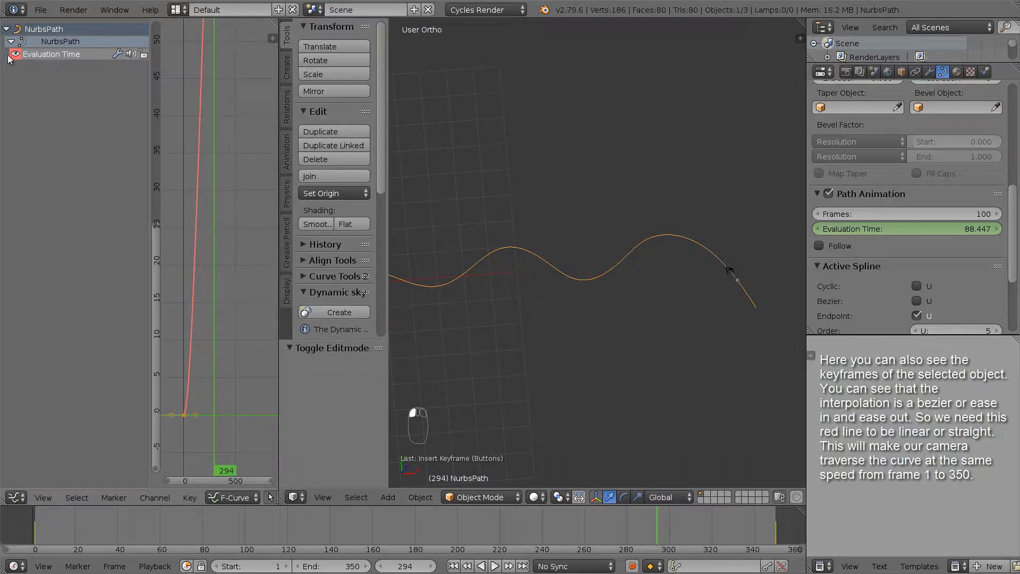
{"action": "left_click", "coordinate": [15, 55]}
{"action": "left_click", "coordinate": [14, 55]}
{"action": "left_click", "coordinate": [14, 55]}
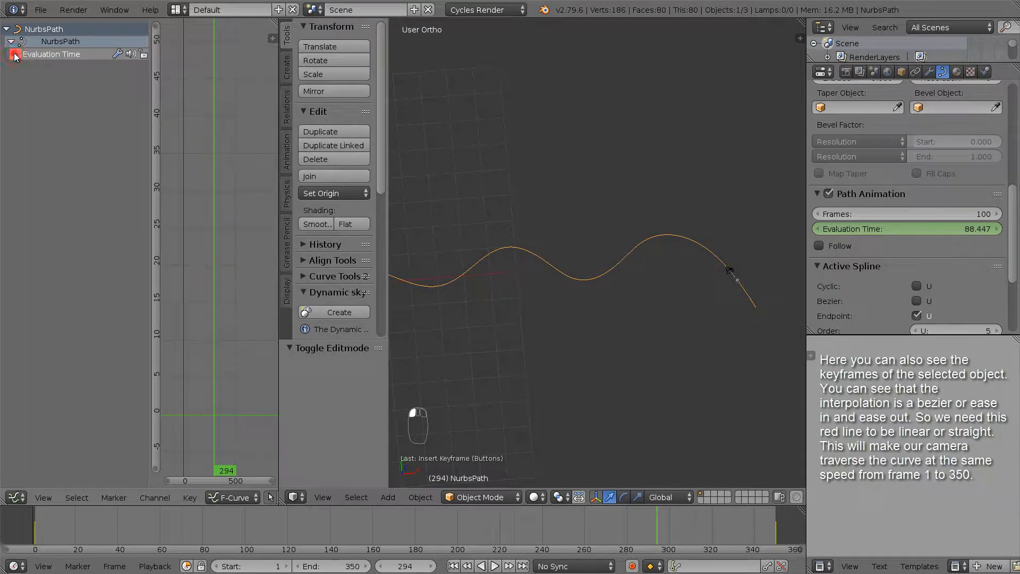
{"action": "left_click", "coordinate": [14, 55]}
{"action": "key", "text": "Home"}
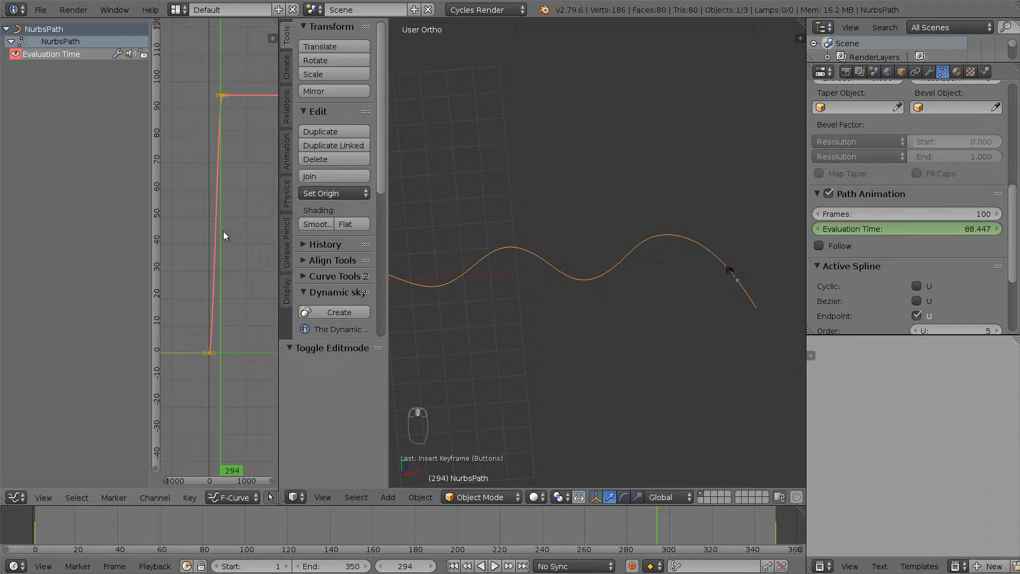
- Select all Evaluation Time keyframes and set their interpolation to Linear
{"action": "key", "text": "a"}
{"action": "key", "text": "a"}
{"action": "key", "text": "a"}
{"action": "key", "text": "a"}
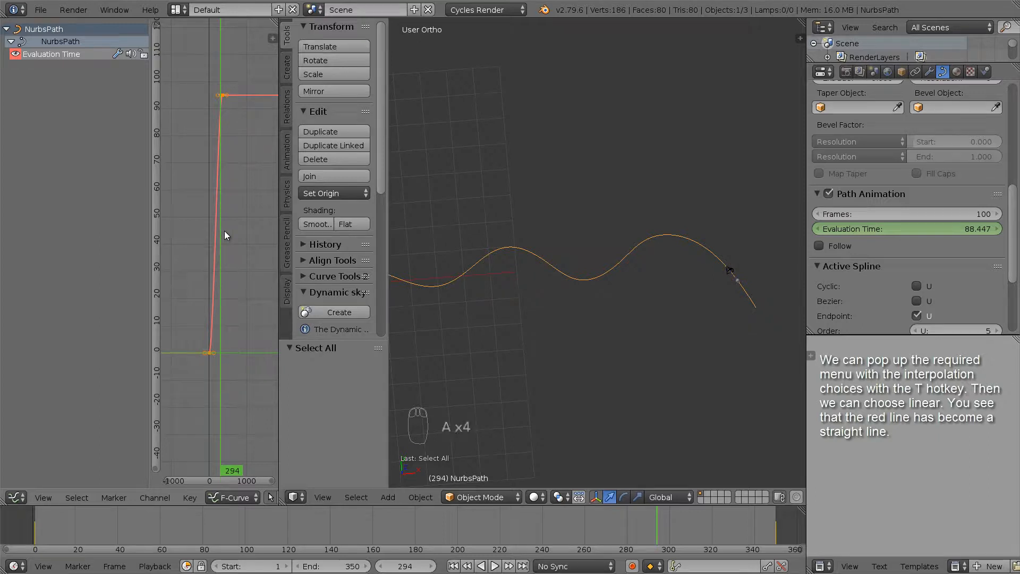
{"action": "key", "text": "t"}
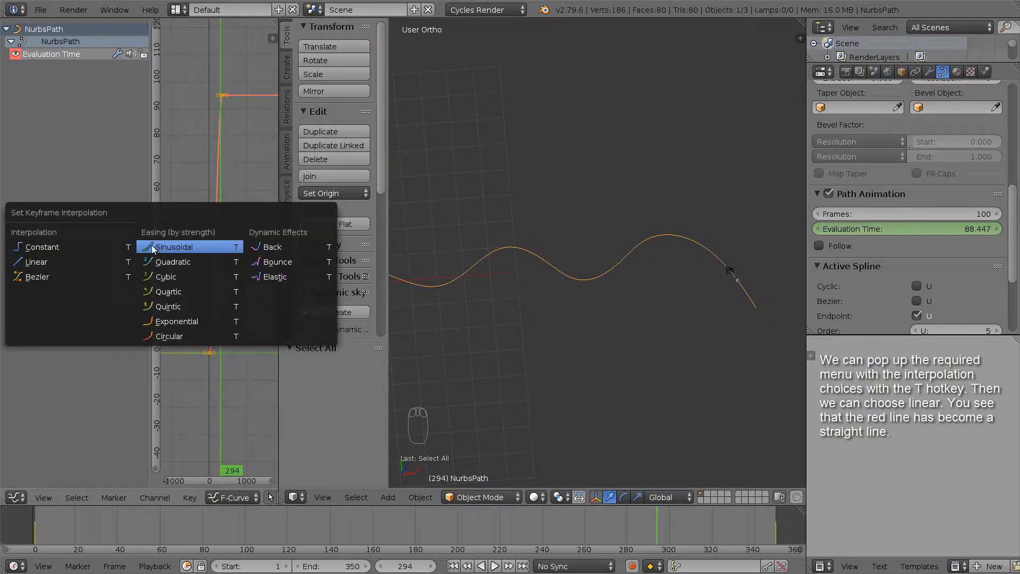
{"action": "left_click", "coordinate": [51, 263]}
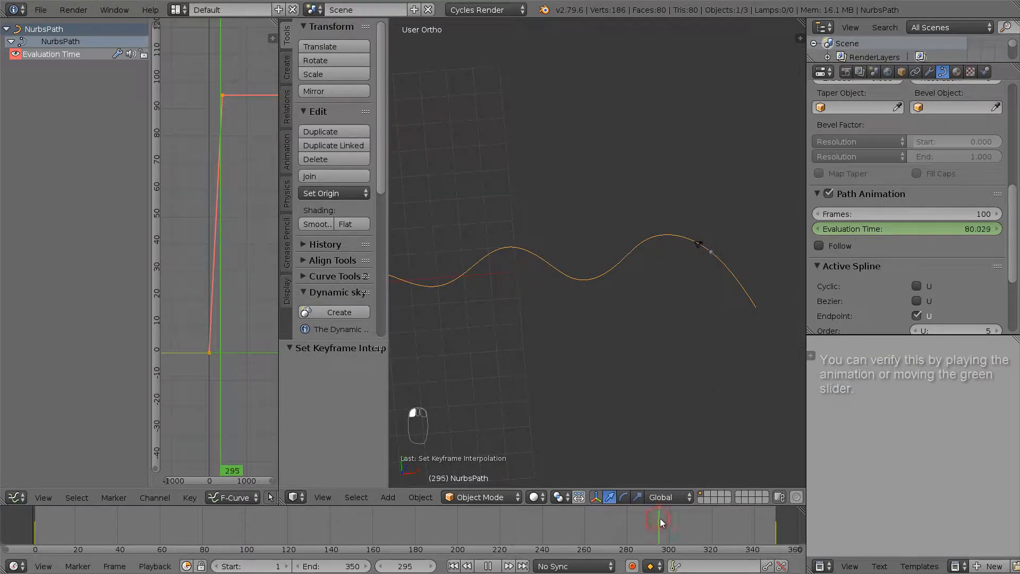
- Play the animation and scrub back to frame 278 to check the constant speed along the path
{"action": "key", "text": "alt+a"}
{"action": "left_click_drag", "start_coordinate": [697, 518], "coordinate": [625, 518]}
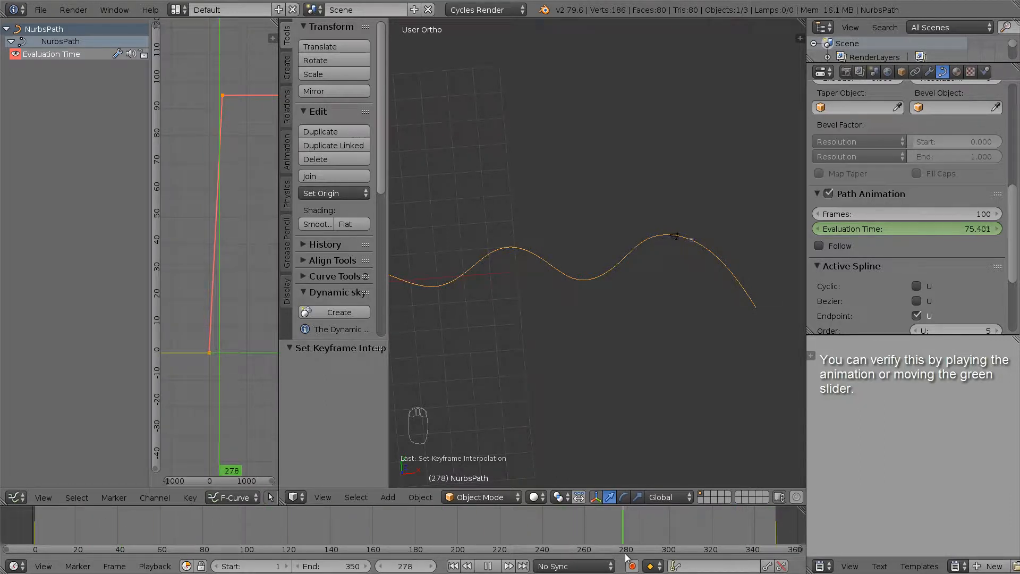
- Stop the playback and merge the Graph Editor area back into the 3D view
{"action": "key", "text": "alt+a"}
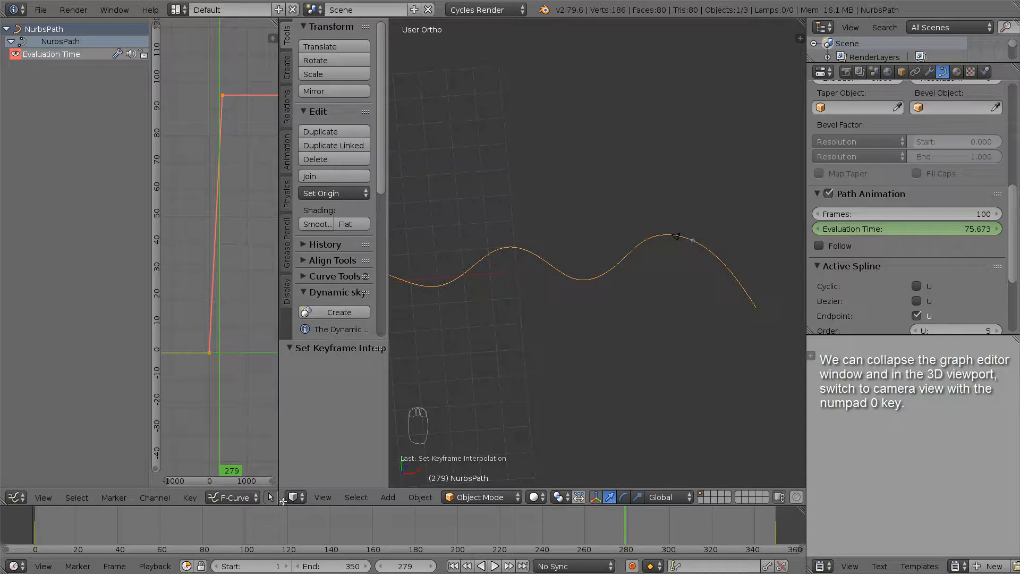
{"action": "left_click_drag", "start_coordinate": [281, 500], "coordinate": [253, 498]}
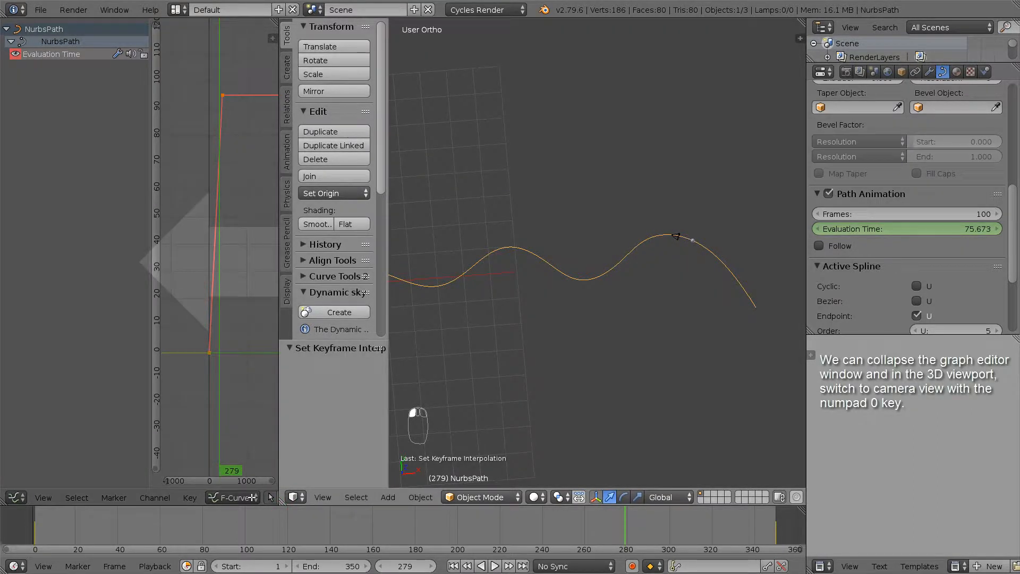
{"action": "left_click_drag", "start_coordinate": [252, 498], "coordinate": [253, 499]}
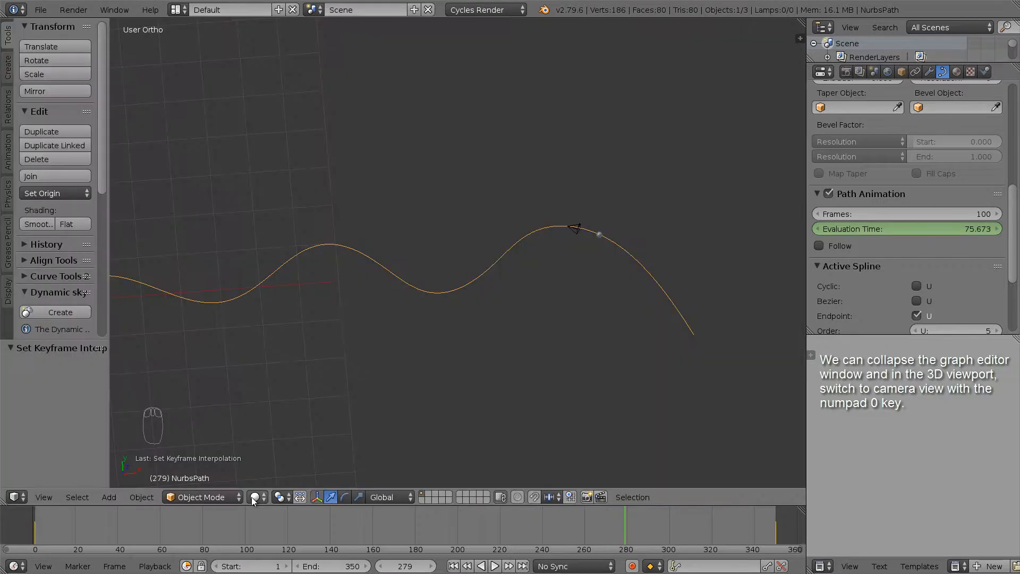
- Look through the camera and scrub the animation to frame 182 to check the camera's rotation along the curve
{"action": "mouse_move", "coordinate": [399, 353]}
{"action": "middle_mouse_down"}
{"action": "mouse_move", "coordinate": [485, 328]}
{"action": "mouse_move", "coordinate": [475, 332]}
{"action": "mouse_move", "coordinate": [525, 299]}
{"action": "mouse_move", "coordinate": [535, 274]}
{"action": "middle_mouse_up"}
{"action": "key", "text": "KP_0"}
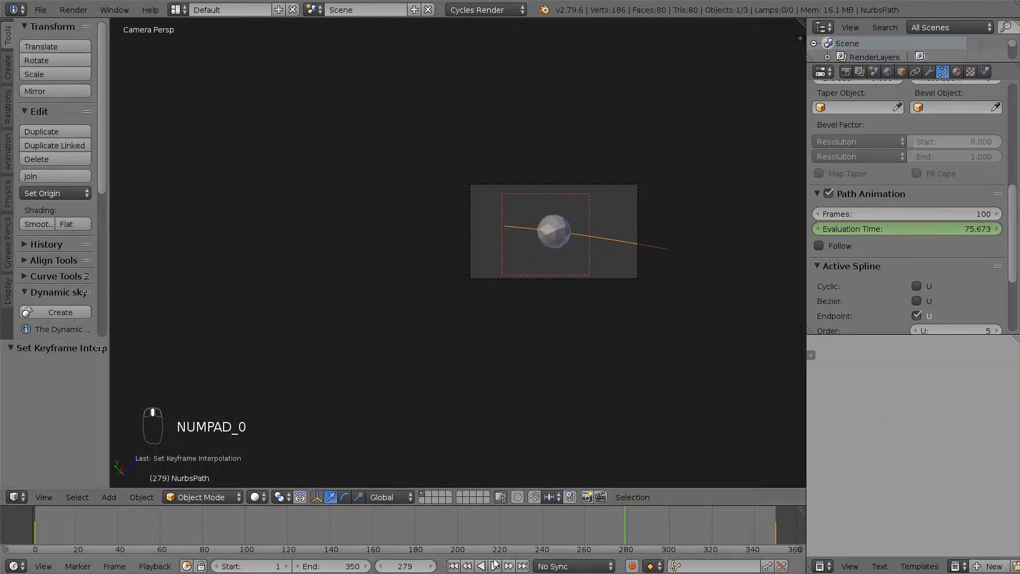
{"action": "left_click_drag", "start_coordinate": [611, 515], "coordinate": [419, 523]}
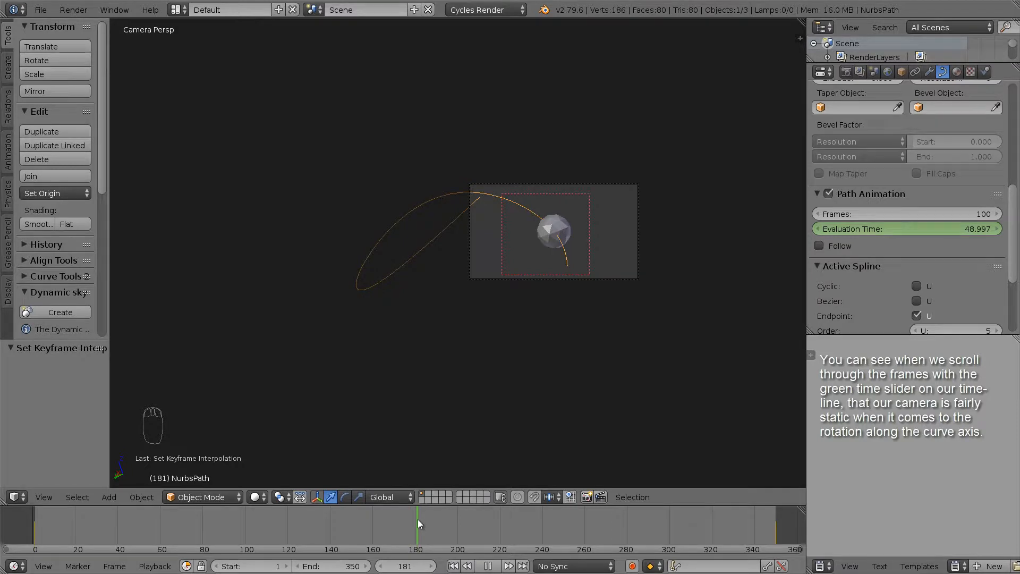
{"action": "left_click_drag", "start_coordinate": [418, 519], "coordinate": [420, 520]}
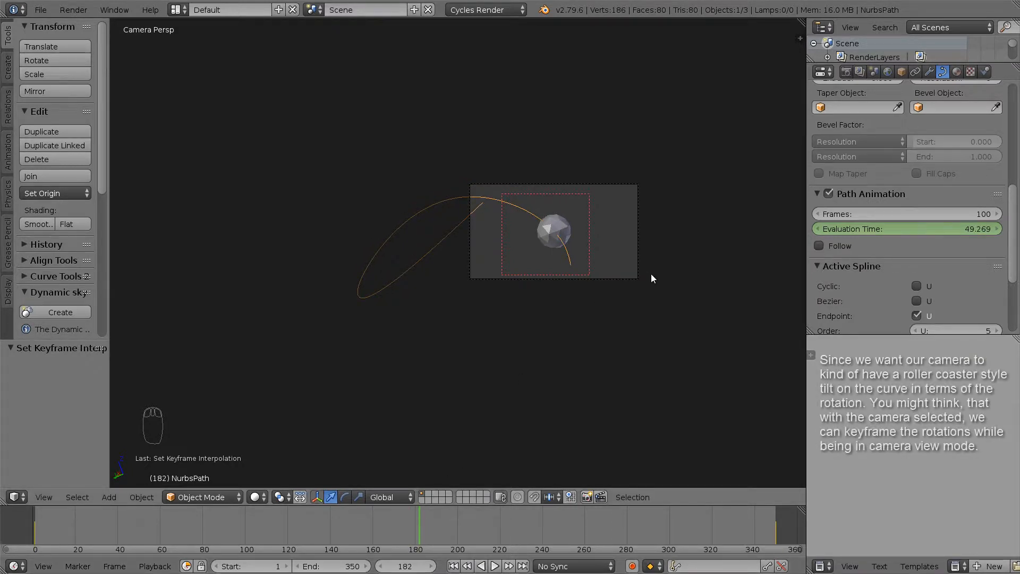
- Try to rotate the camera in camera view at frame 182
{"action": "key", "text": "r"}
{"action": "left_click", "coordinate": [684, 272]}
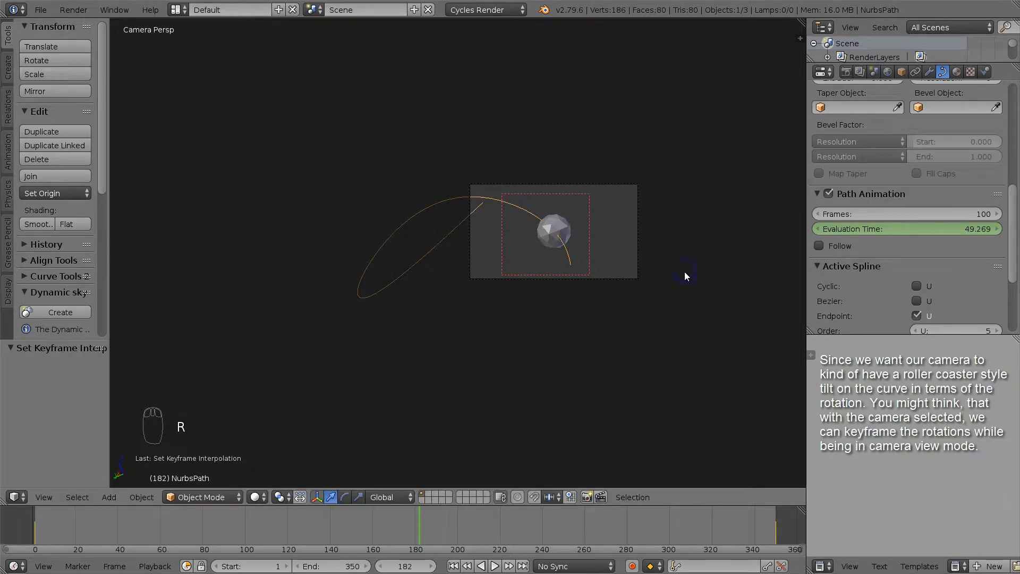
{"action": "right_click", "coordinate": [639, 254]}
{"action": "key", "text": "r"}
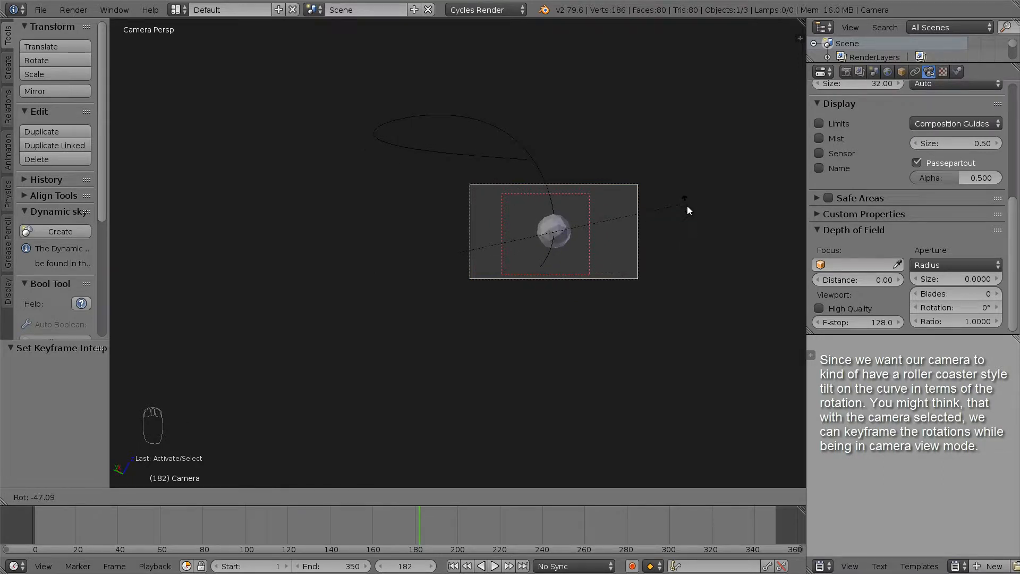
{"action": "right_click", "coordinate": [696, 247]}
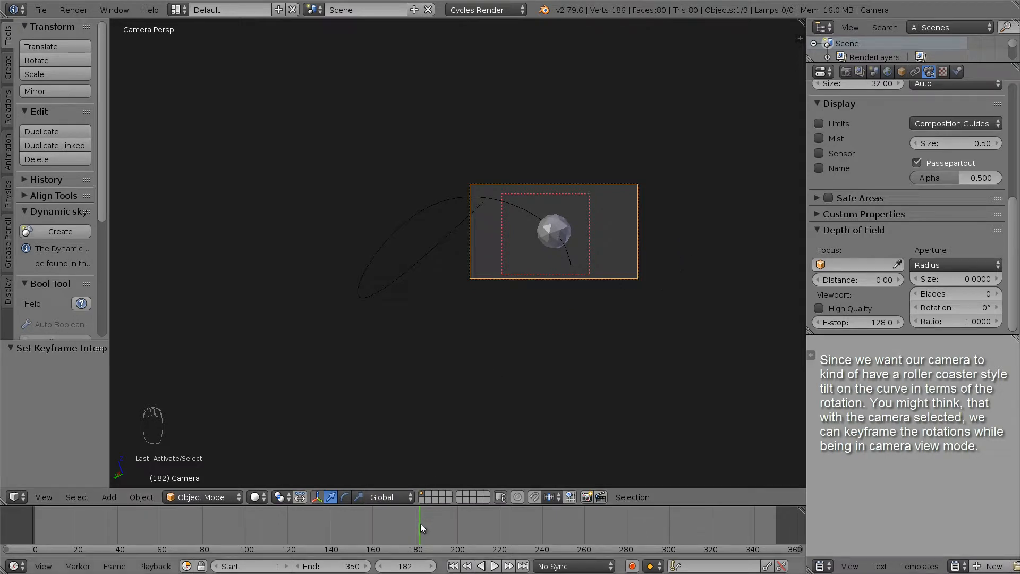
- Move the playhead to frame 146 and enter Edit Mode on the NurbsPath curve outside camera view
{"action": "key", "text": "alt+a"}
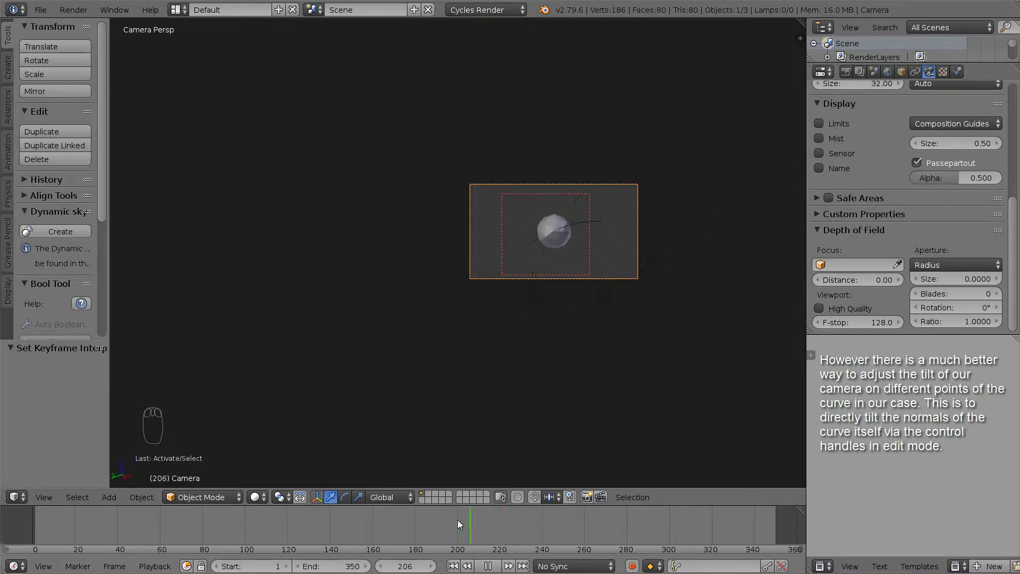
{"action": "key", "text": "Escape"}
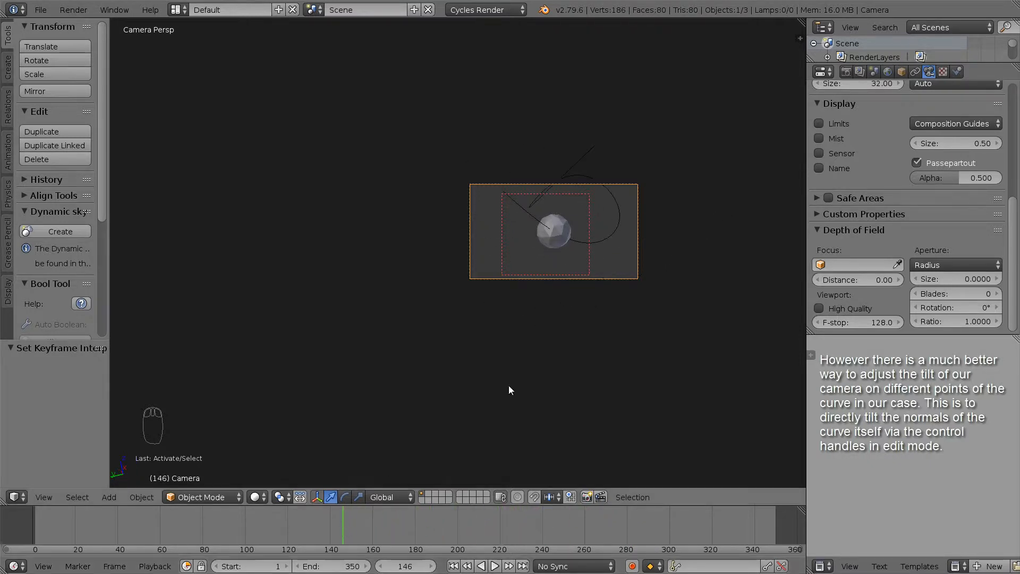
{"action": "middle_click_drag", "start_coordinate": [661, 275], "coordinate": [615, 264]}
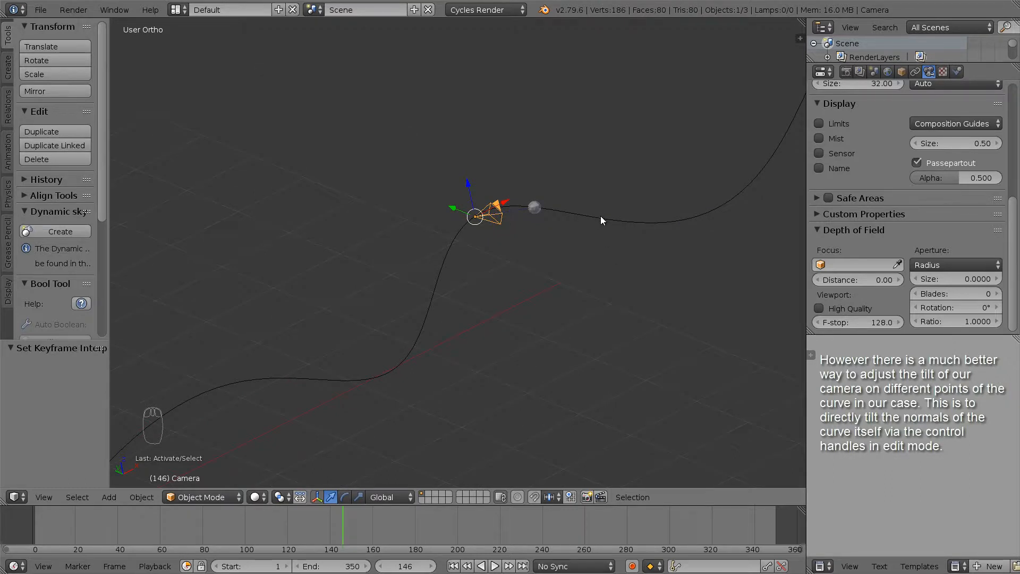
{"action": "scroll", "coordinate": [600, 222], "scroll_direction": "down", "scroll_amount": 3}
{"action": "middle_click_drag", "start_coordinate": [544, 284], "coordinate": [597, 296], "text": "shift"}
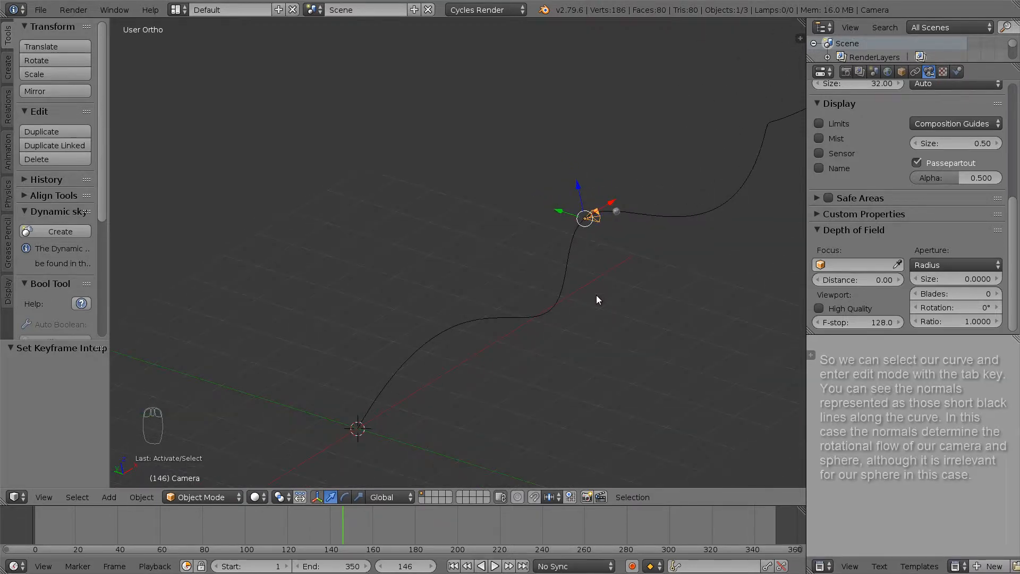
{"action": "right_click", "coordinate": [569, 263]}
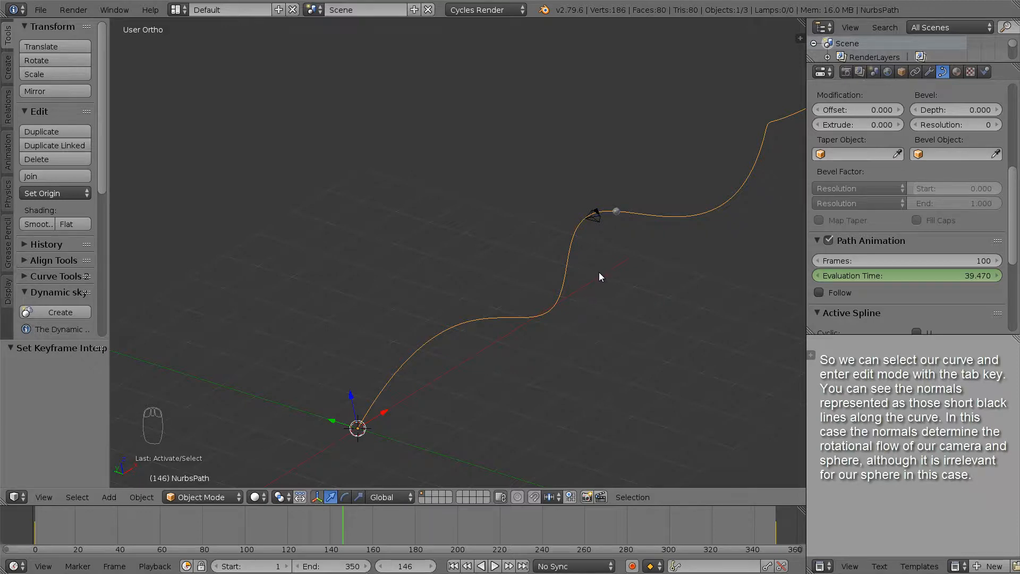
{"action": "key", "text": "Tab"}
{"action": "middle_click_drag", "start_coordinate": [606, 267], "coordinate": [499, 298]}
{"action": "scroll", "coordinate": [500, 300], "scroll_direction": "up", "scroll_amount": 4}
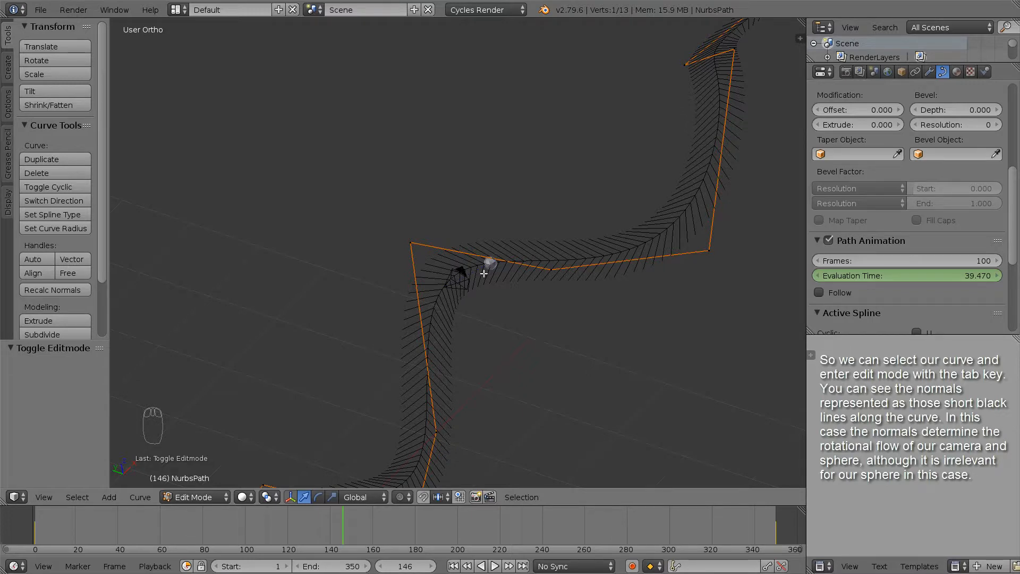
- Tilt the curve control point nearest the camera at frame 146 by about 76.6°
{"action": "middle_click_drag", "start_coordinate": [466, 310], "coordinate": [455, 276]}
{"action": "scroll", "coordinate": [468, 279], "scroll_direction": "up", "scroll_amount": 6}
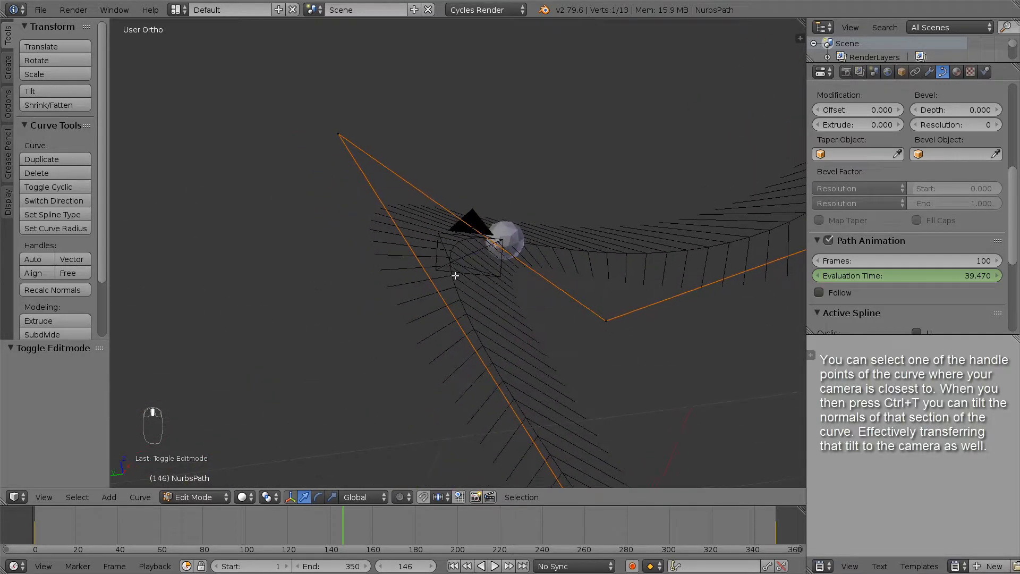
{"action": "middle_click_drag", "start_coordinate": [463, 239], "coordinate": [463, 246]}
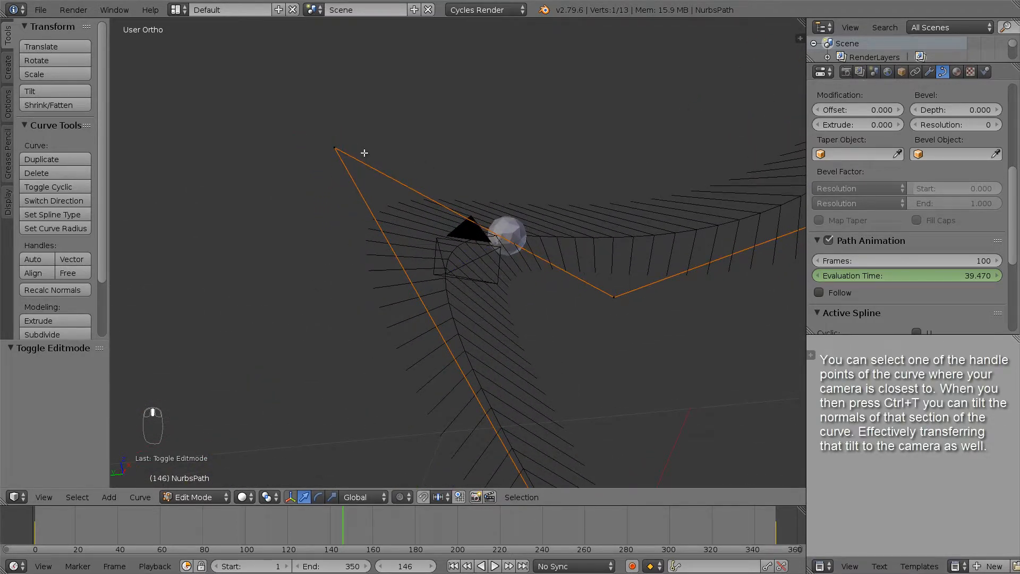
{"action": "right_click", "coordinate": [337, 149]}
{"action": "scroll", "coordinate": [351, 163], "scroll_direction": "down", "scroll_amount": 1}
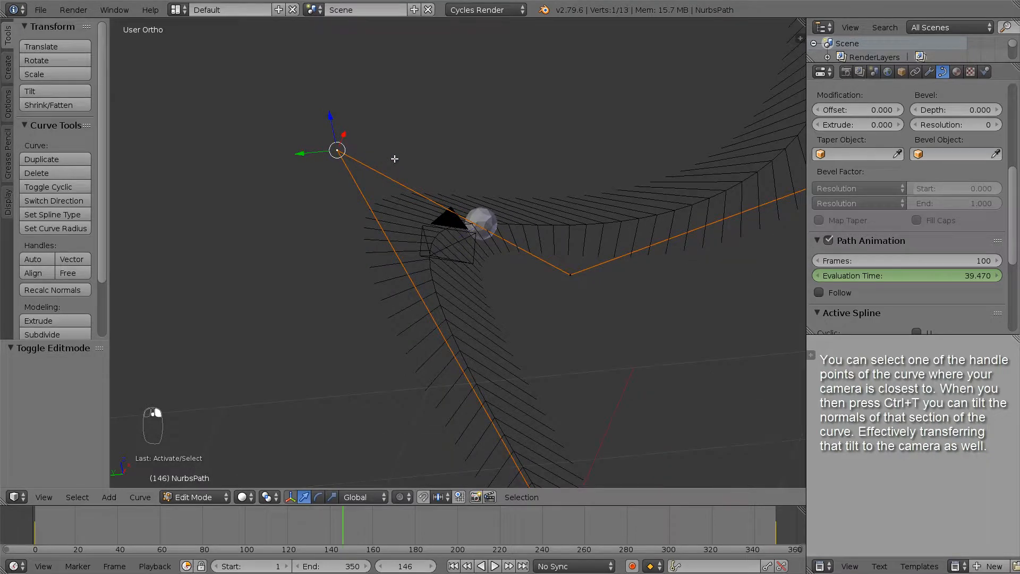
{"action": "middle_click_drag", "start_coordinate": [395, 158], "coordinate": [428, 229]}
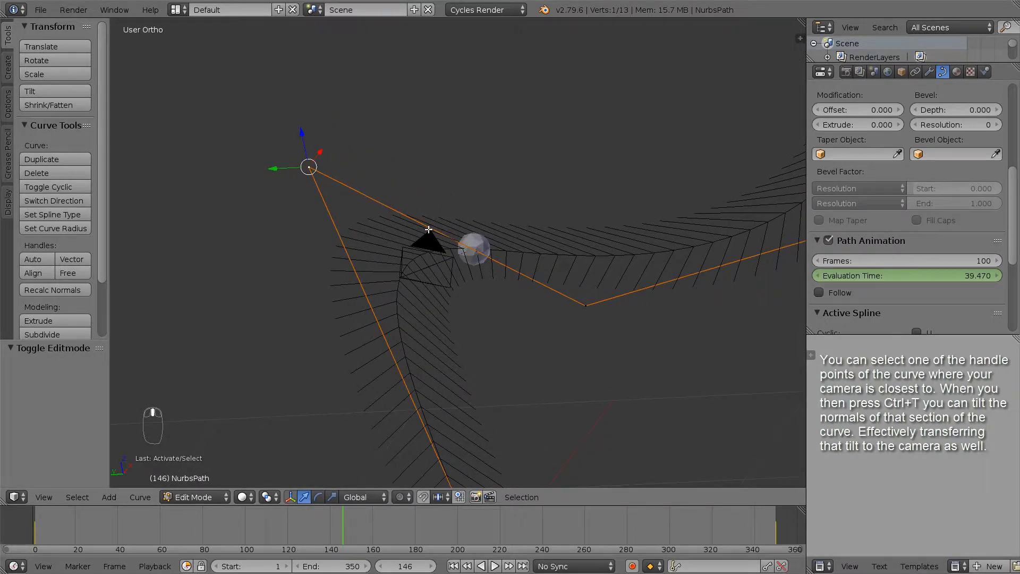
{"action": "key", "text": "ctrl+t"}
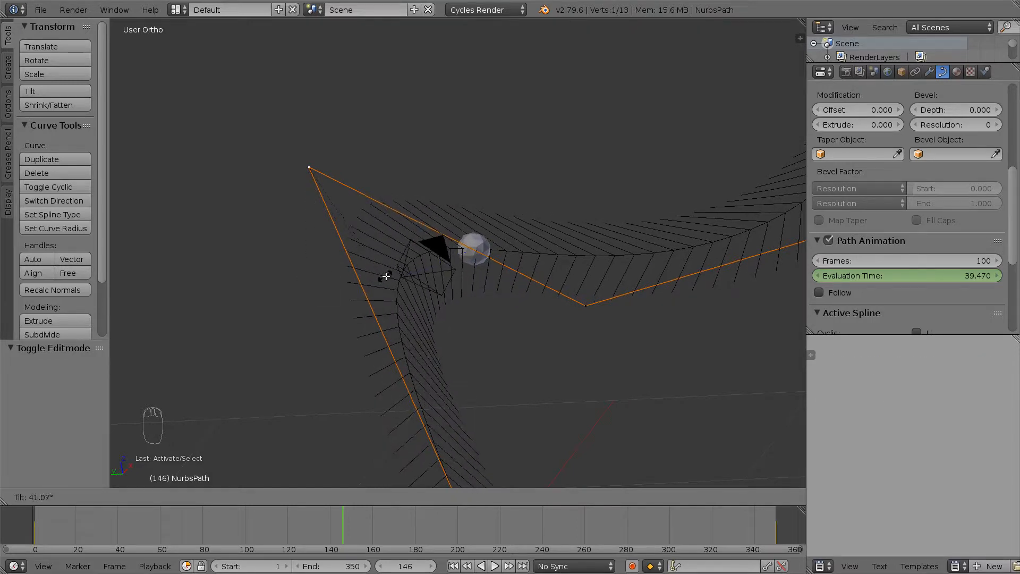
{"action": "left_click", "coordinate": [306, 283]}
- Move the playhead to frame 197 and tilt the control point nearest the camera by about -54.4°
{"action": "middle_click_drag", "start_coordinate": [306, 283], "coordinate": [494, 311]}
{"action": "left_click_drag", "start_coordinate": [344, 521], "coordinate": [400, 532]}
{"action": "middle_click_drag", "start_coordinate": [462, 340], "coordinate": [501, 306]}
{"action": "left_click_drag", "start_coordinate": [401, 518], "coordinate": [451, 512]}
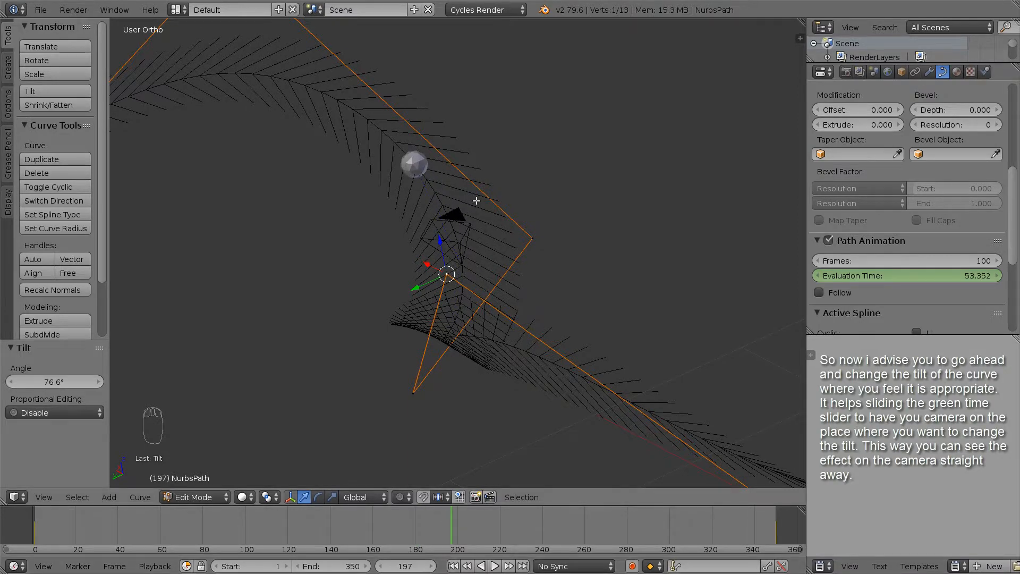
{"action": "middle_click_drag", "start_coordinate": [521, 282], "coordinate": [540, 333]}
{"action": "right_click", "coordinate": [530, 332]}
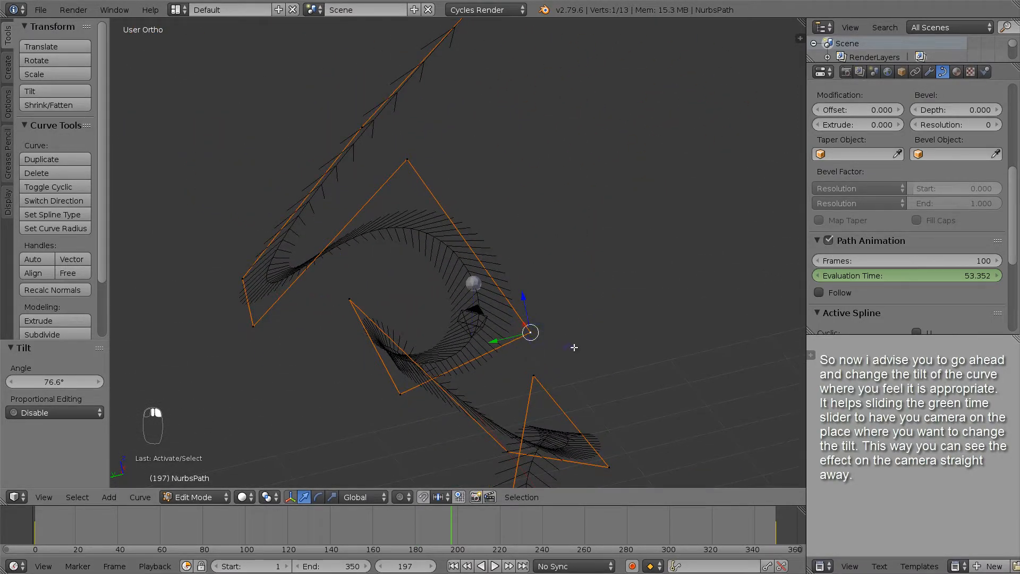
{"action": "key", "text": "ctrl+t"}
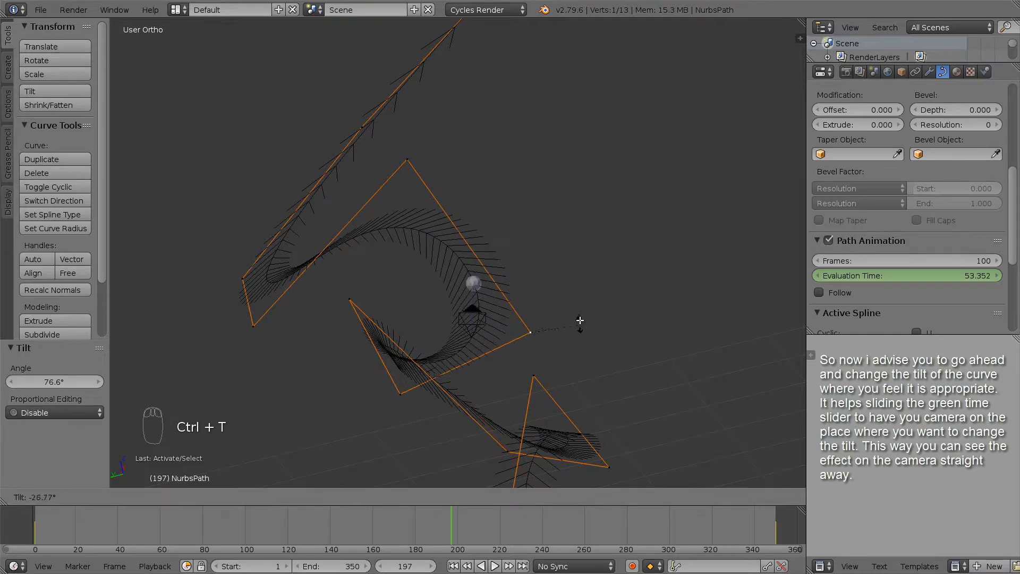
{"action": "left_click", "coordinate": [575, 300]}
- Tilt the following control point, ahead of the sphere along the curve, by about -32.8°
{"action": "middle_click_drag", "start_coordinate": [569, 296], "coordinate": [489, 266]}
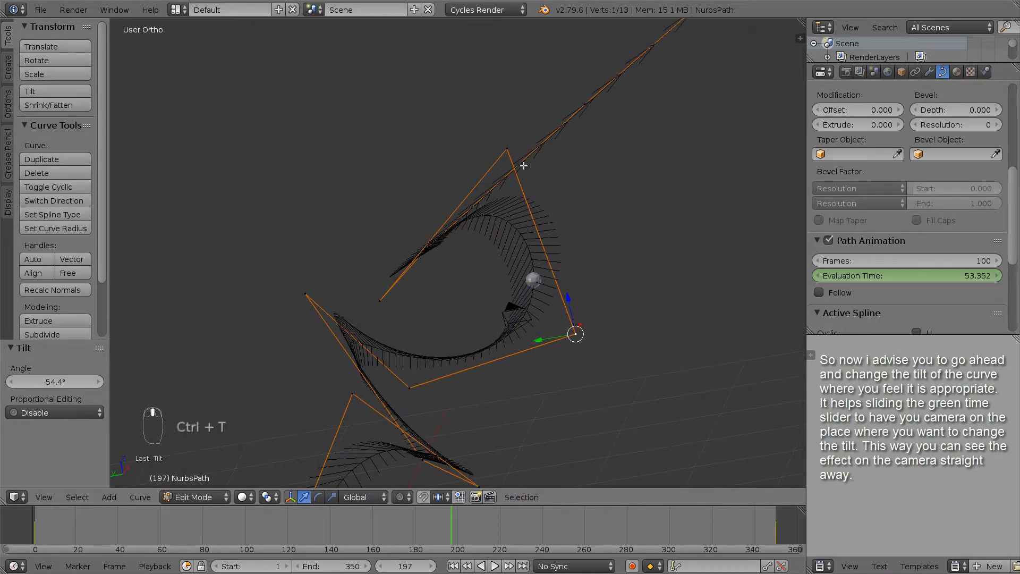
{"action": "right_click", "coordinate": [512, 145]}
{"action": "key", "text": "ctrl+t"}
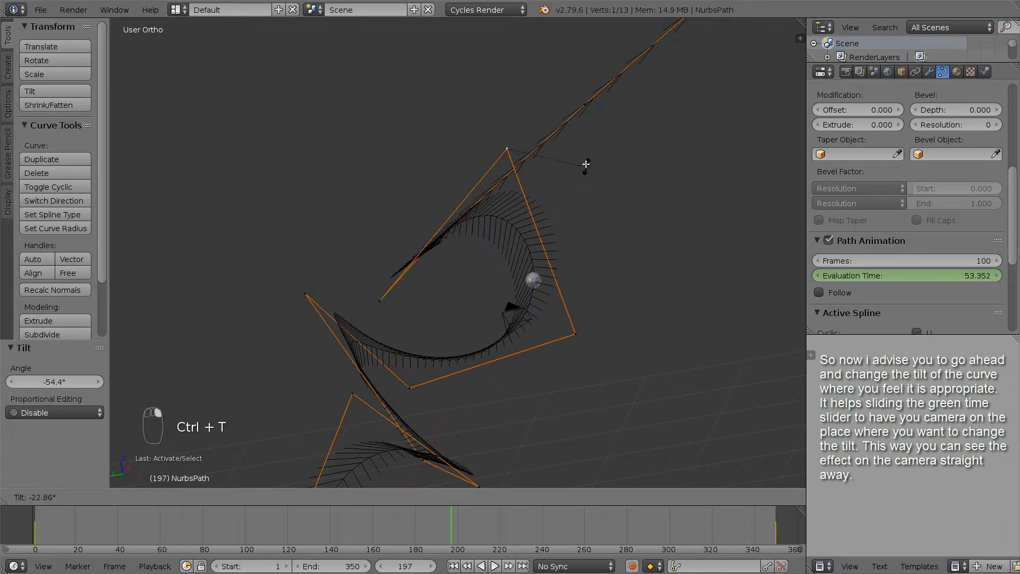
{"action": "left_click", "coordinate": [577, 153]}
{"action": "middle_click_drag", "start_coordinate": [561, 167], "coordinate": [561, 268]}
{"action": "scroll", "coordinate": [562, 268], "scroll_direction": "up", "scroll_amount": 3}
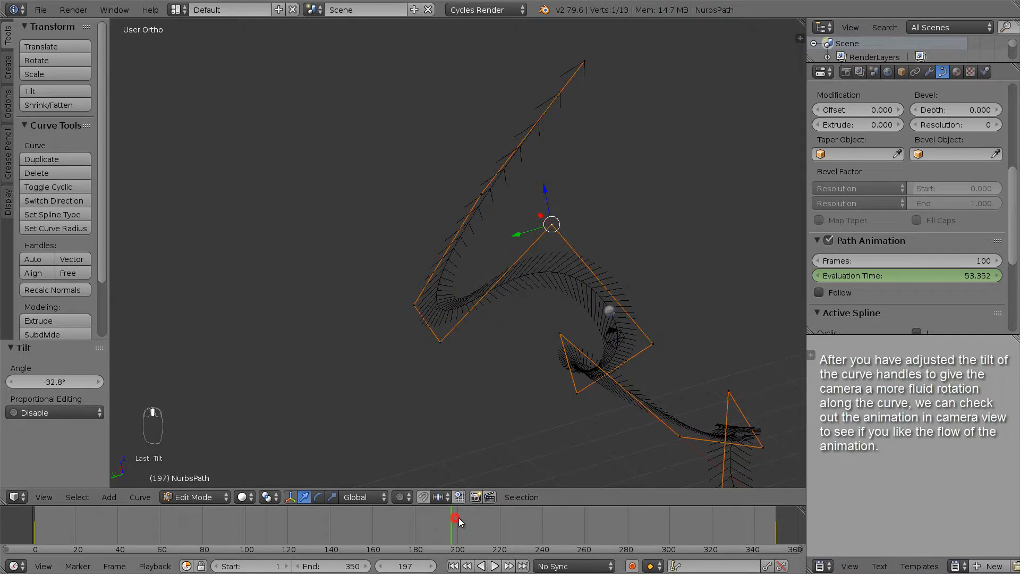
- Play and scrub the animation in camera view, stop at frame 220, and check the frame rate in the render settings
{"action": "key", "text": "alt+a"}
{"action": "left_click_drag", "start_coordinate": [489, 519], "coordinate": [452, 520]}
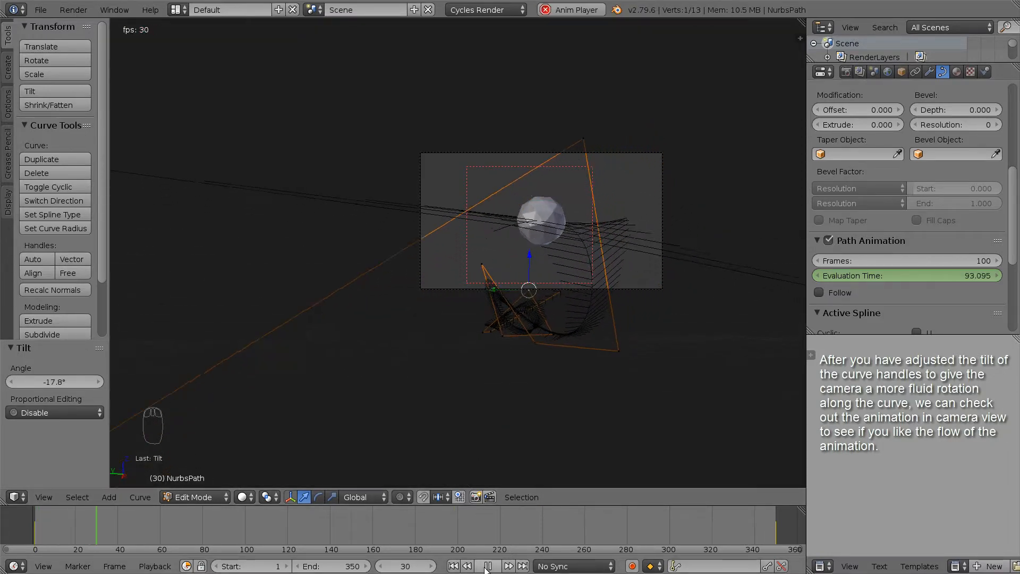
{"action": "key", "text": "alt+a"}
{"action": "key", "text": "alt+a"}
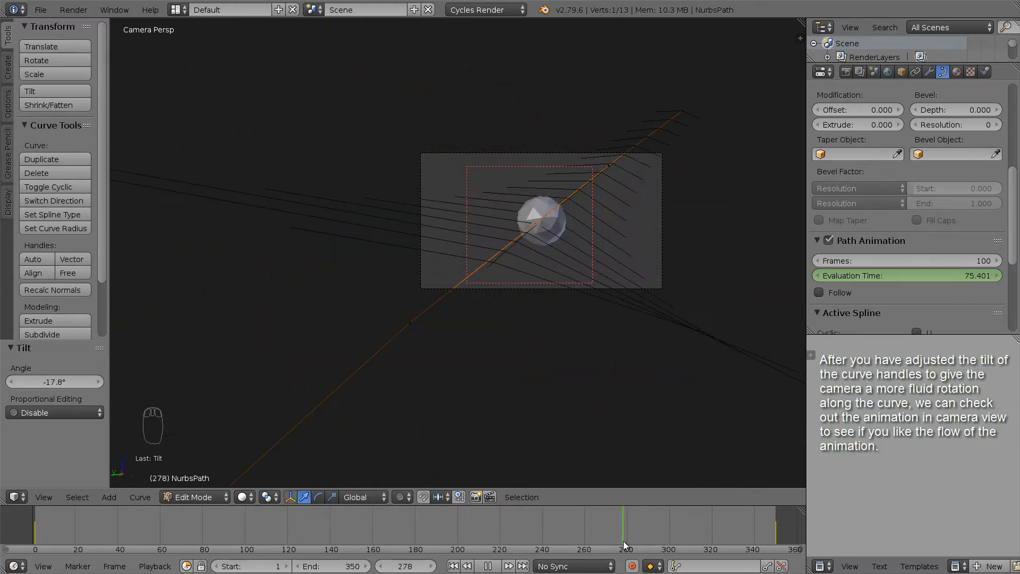
{"action": "left_click_drag", "start_coordinate": [777, 522], "coordinate": [776, 522]}
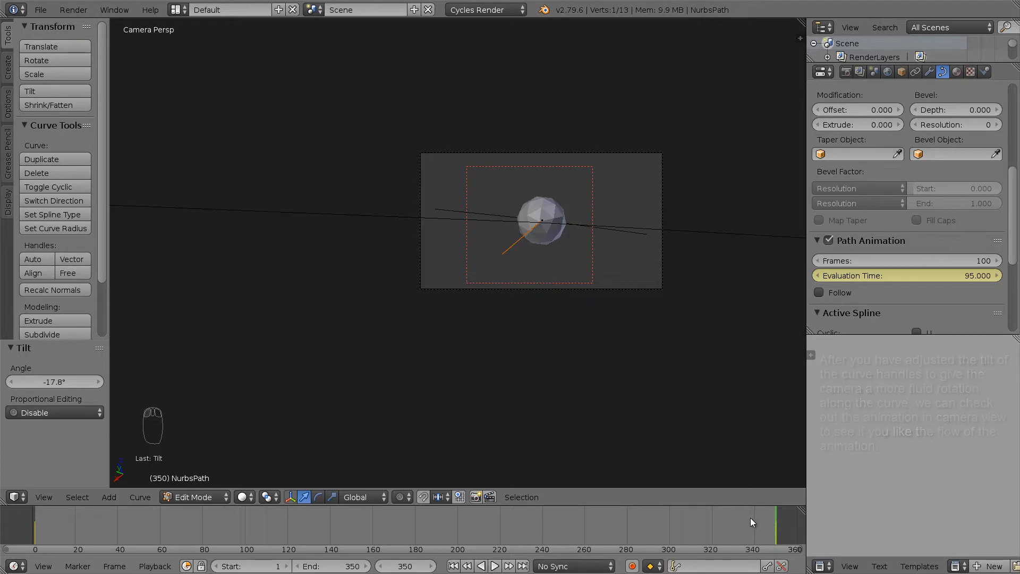
{"action": "left_click_drag", "start_coordinate": [777, 524], "coordinate": [499, 420]}
{"action": "left_click", "coordinate": [845, 73]}
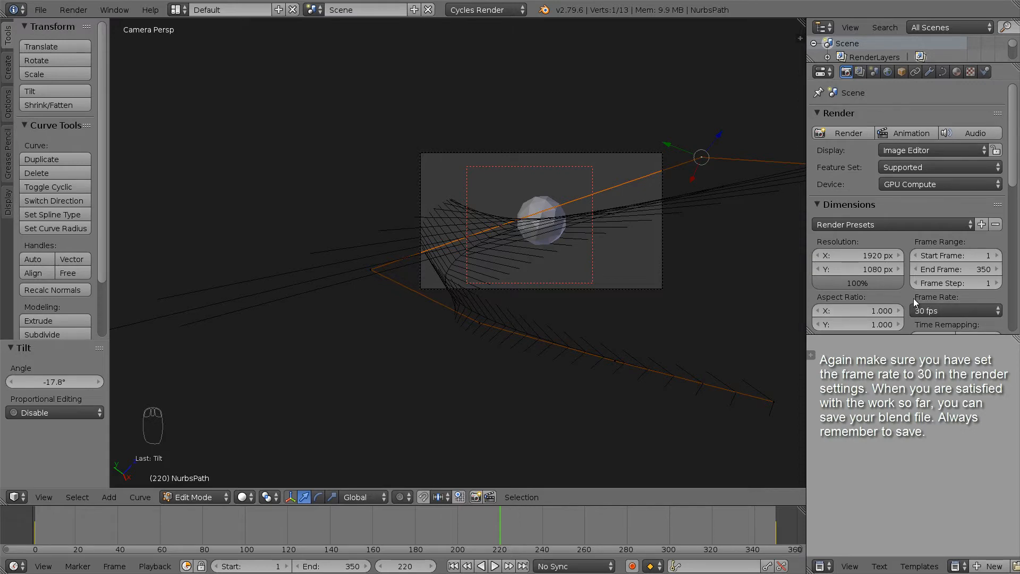
- Switch to top orthographic view, return to Object Mode and select the NurbsPath curve
{"action": "scroll", "coordinate": [715, 246], "scroll_direction": "down", "scroll_amount": 3}
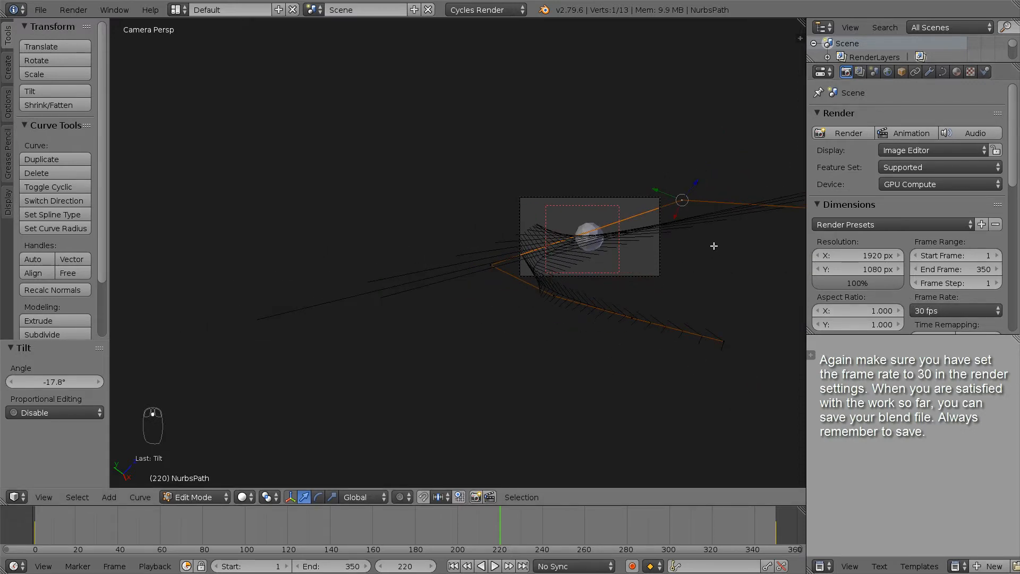
{"action": "middle_click_drag", "start_coordinate": [714, 246], "coordinate": [669, 282]}
{"action": "key", "text": "KP_7"}
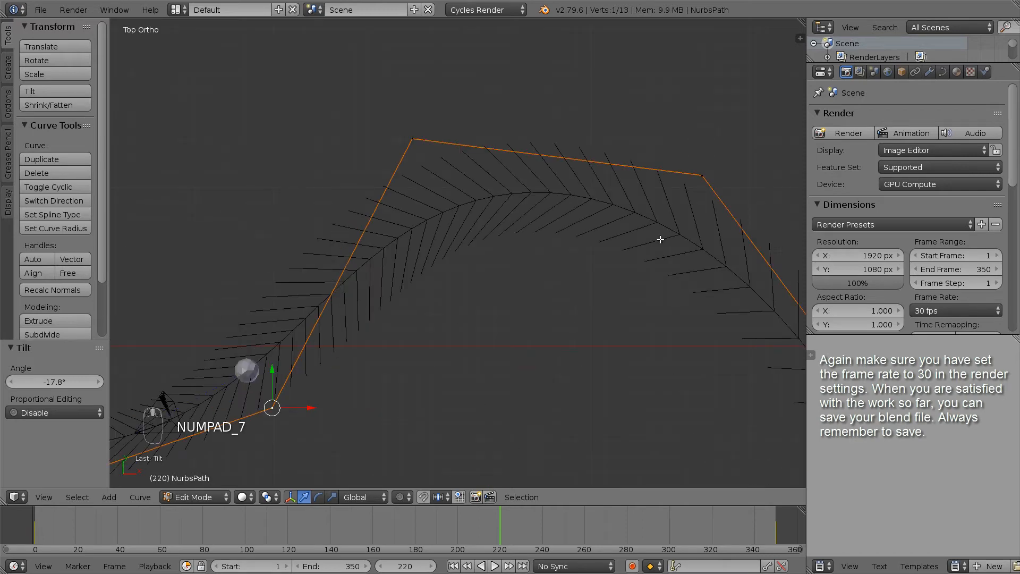
{"action": "scroll", "coordinate": [621, 242], "scroll_direction": "down", "scroll_amount": 5}
{"action": "scroll", "coordinate": [432, 299], "scroll_direction": "up", "scroll_amount": 4}
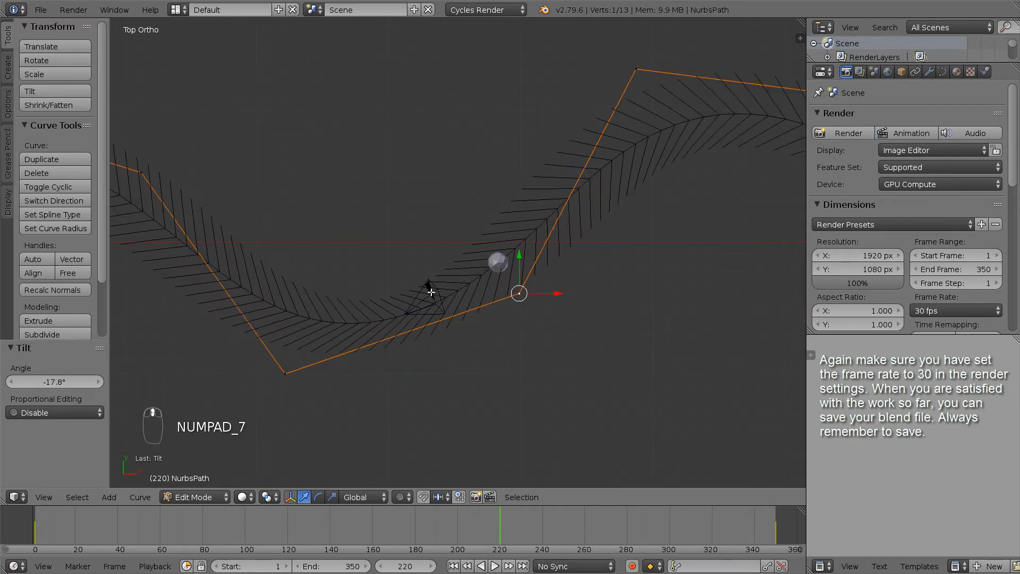
{"action": "key", "text": "Tab"}
{"action": "left_click", "coordinate": [432, 291]}
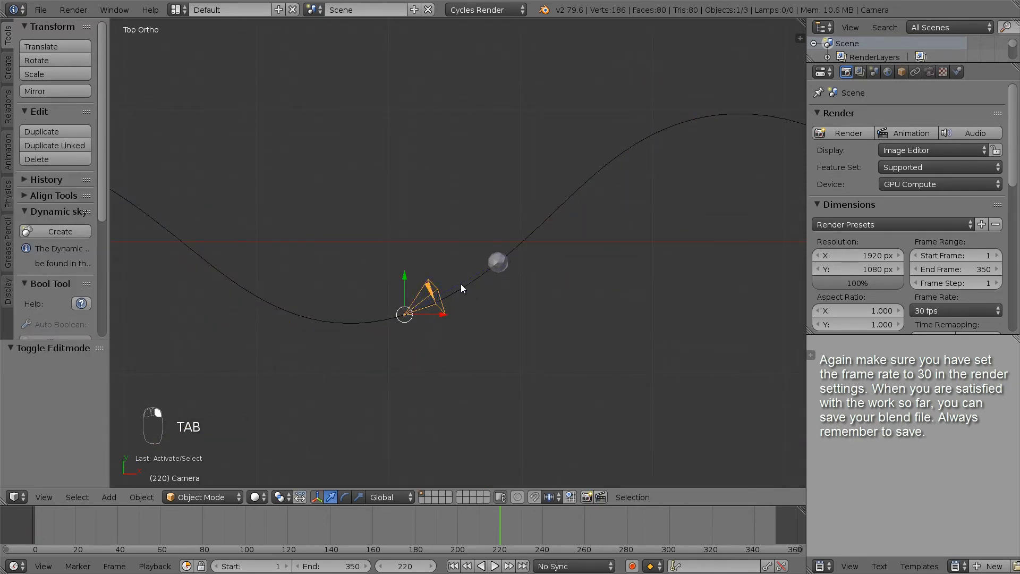
{"action": "right_click", "coordinate": [472, 283]}
{"action": "scroll", "coordinate": [473, 284], "scroll_direction": "down", "scroll_amount": 7}
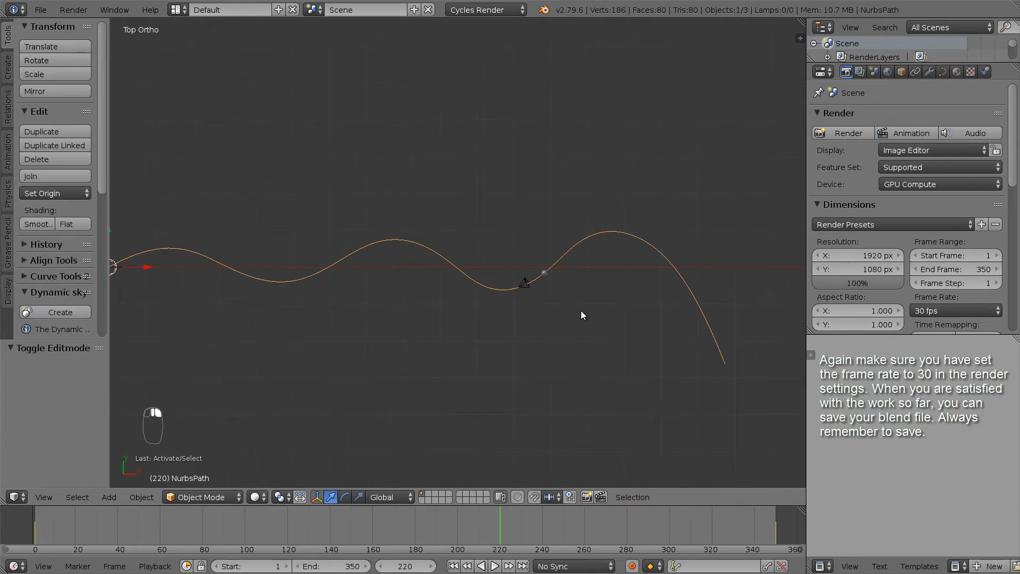
{"action": "middle_click_drag", "start_coordinate": [582, 310], "coordinate": [595, 300], "text": "shift"}
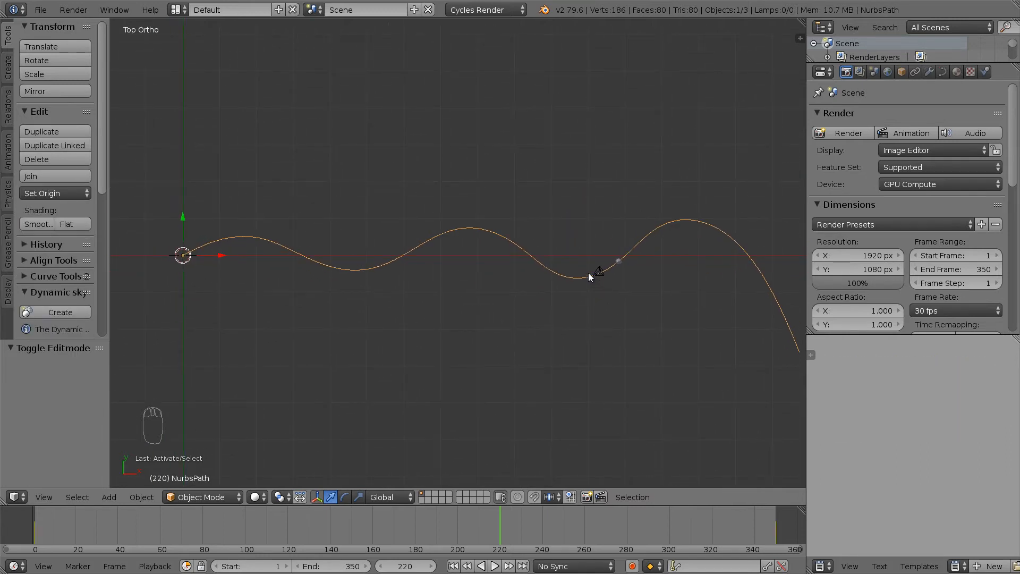